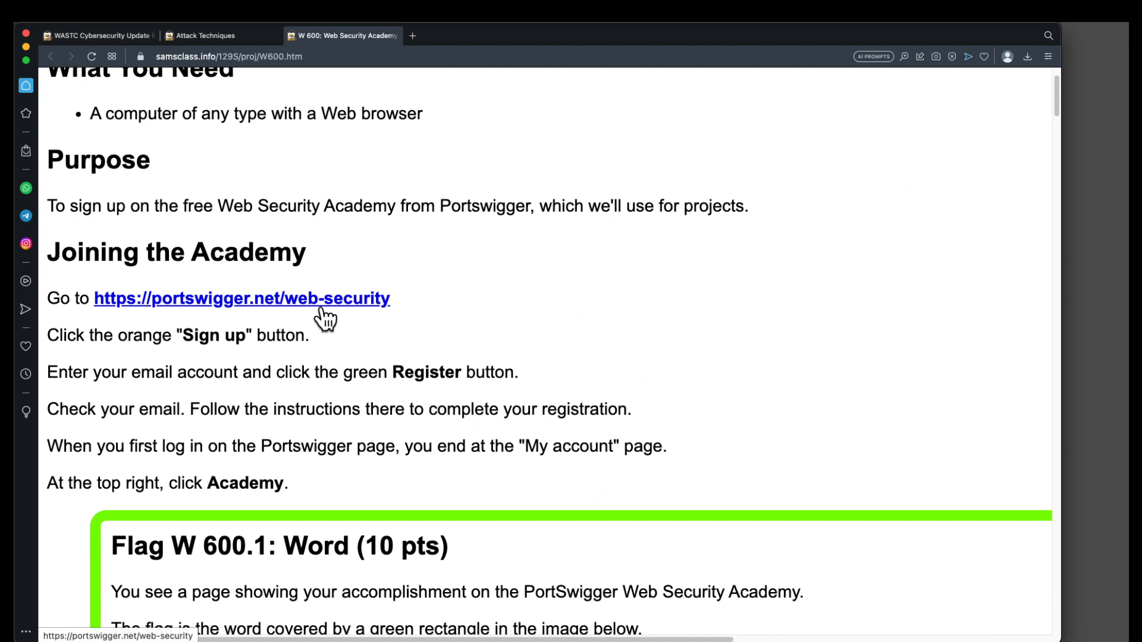
Following the project instructions, switch to Burp Suite and start a temporary project using the Burp defaults.
scroll(536, 345, down, 3)
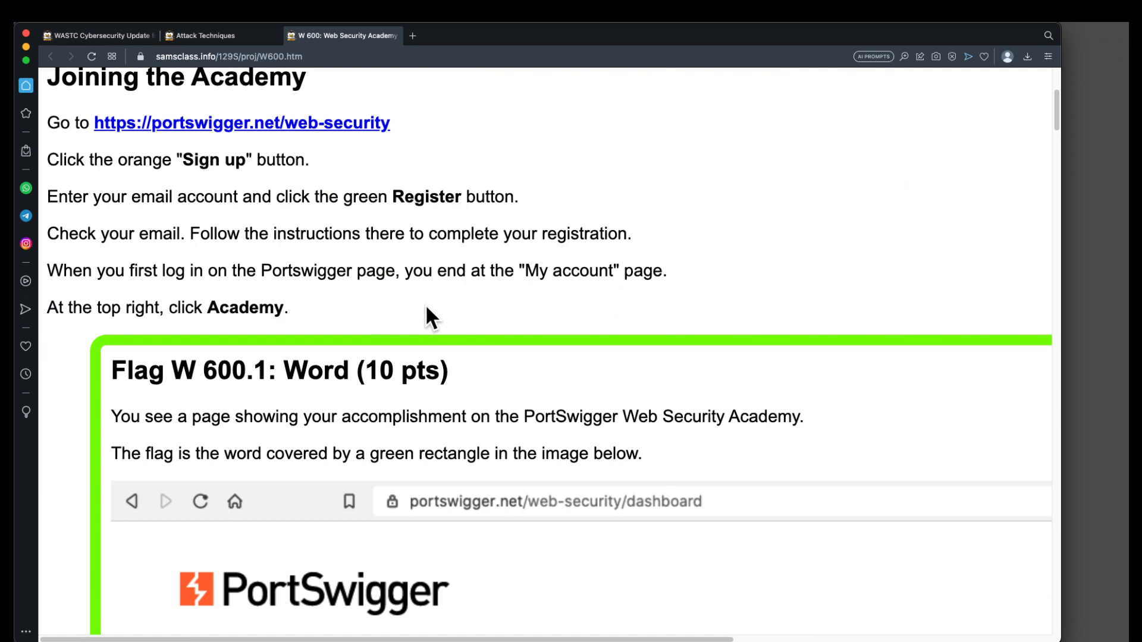
scroll(431, 306, down, 15)
scroll(435, 306, down, 8)
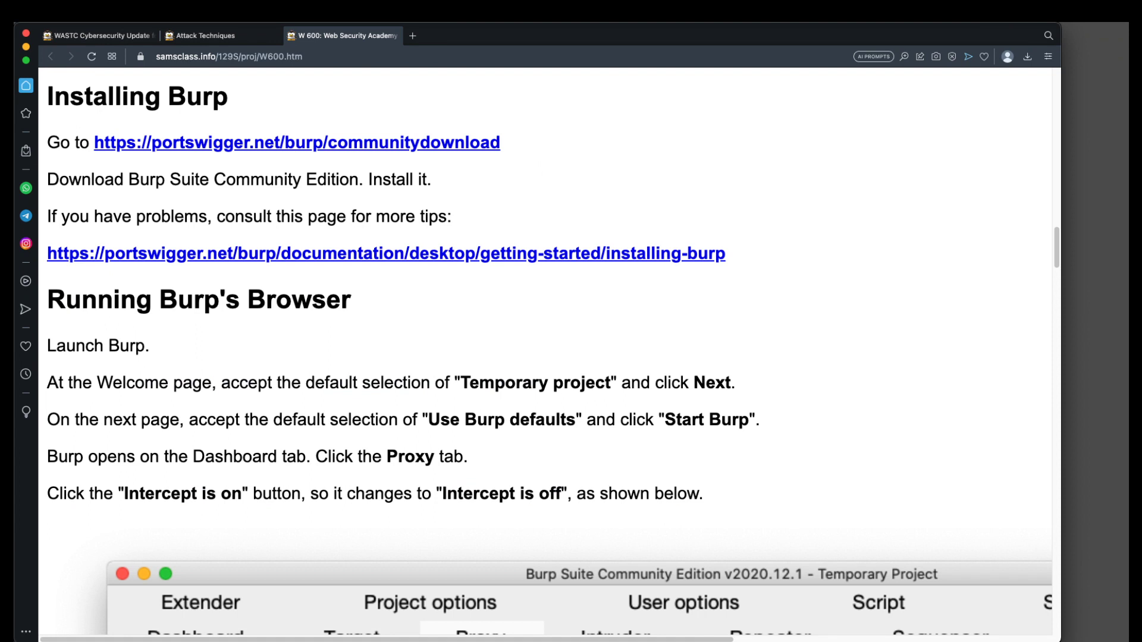
key(super+Tab)
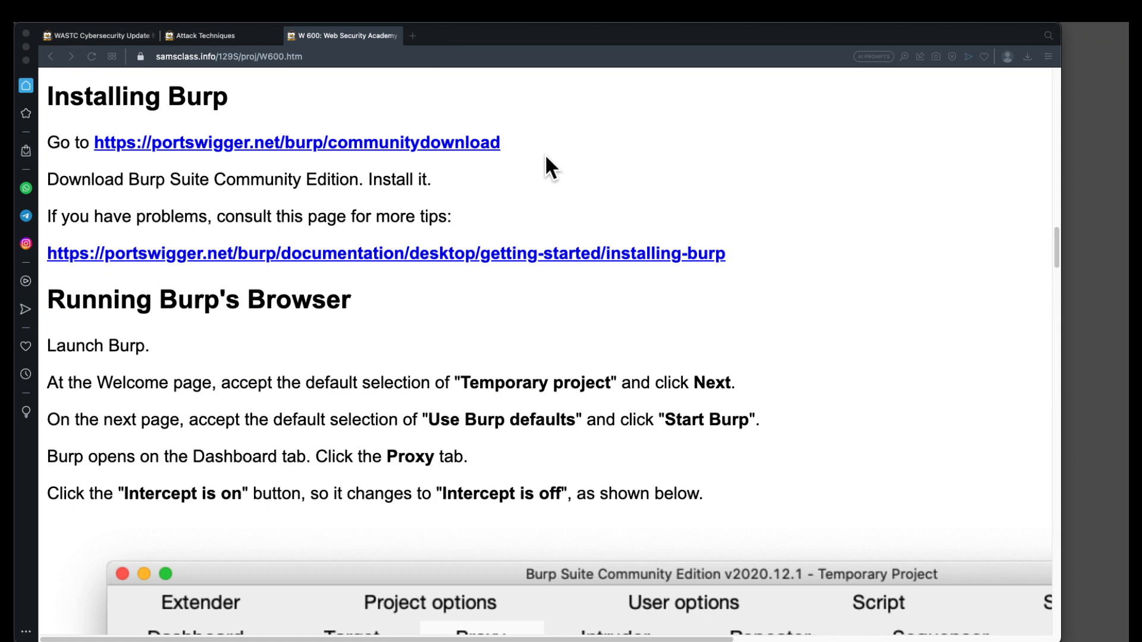
click(546, 156)
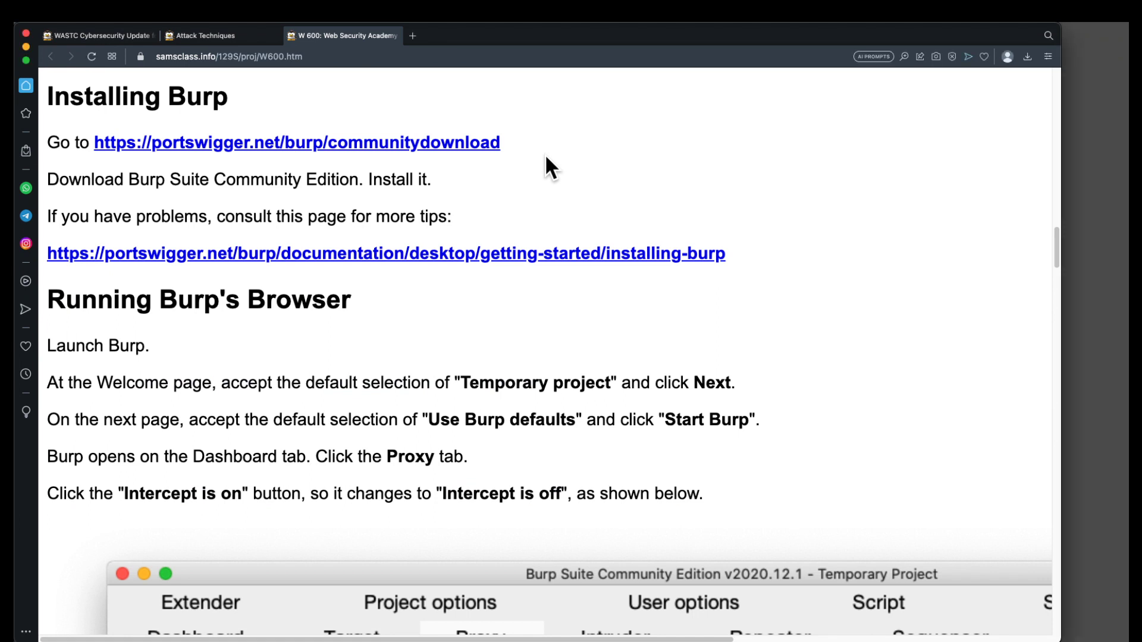
key(super+Tab)
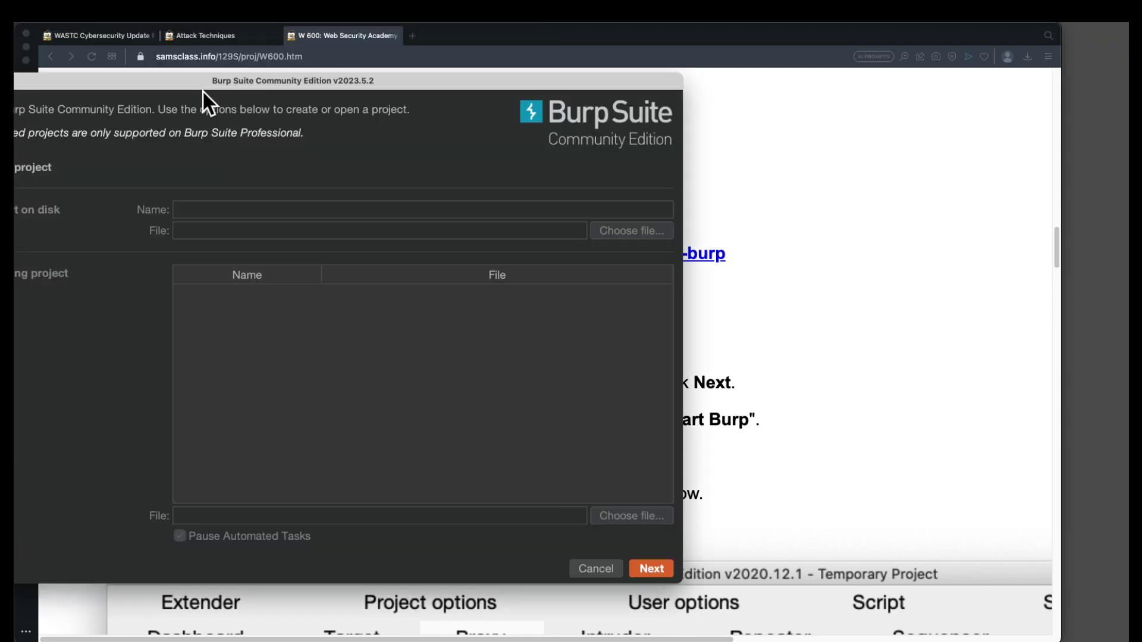
drag(203, 93, 418, 88)
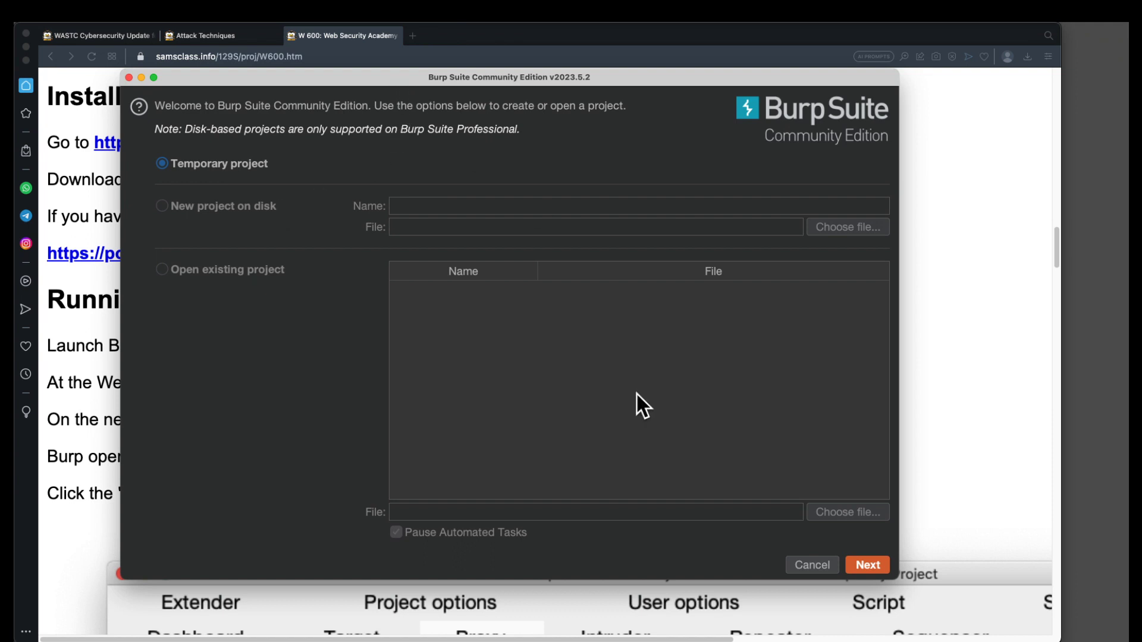
click(868, 565)
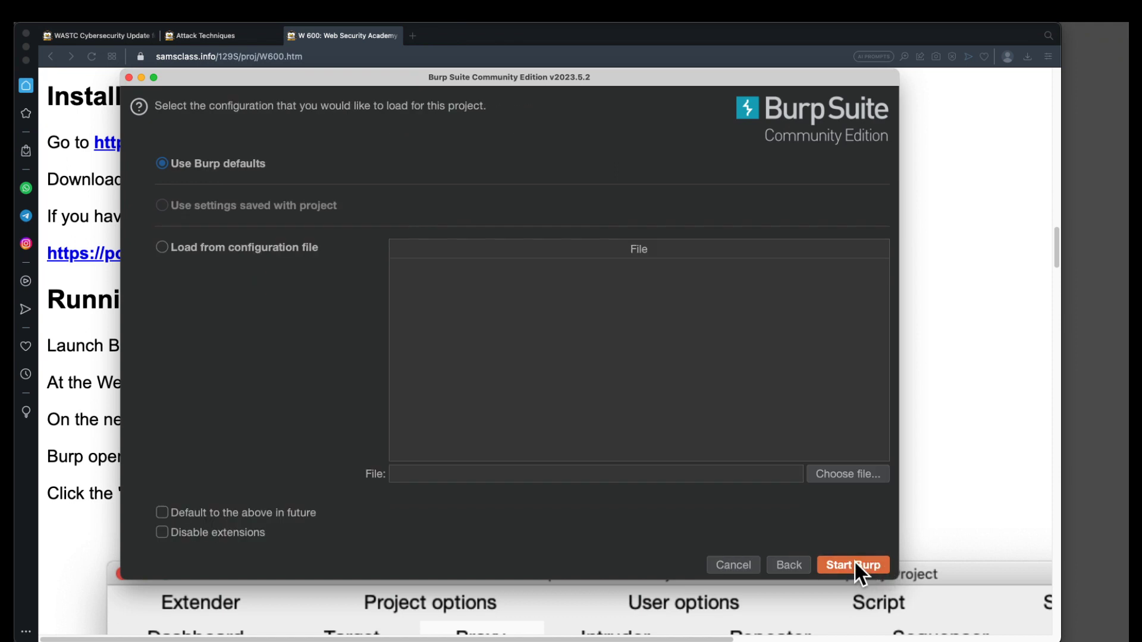
click(853, 566)
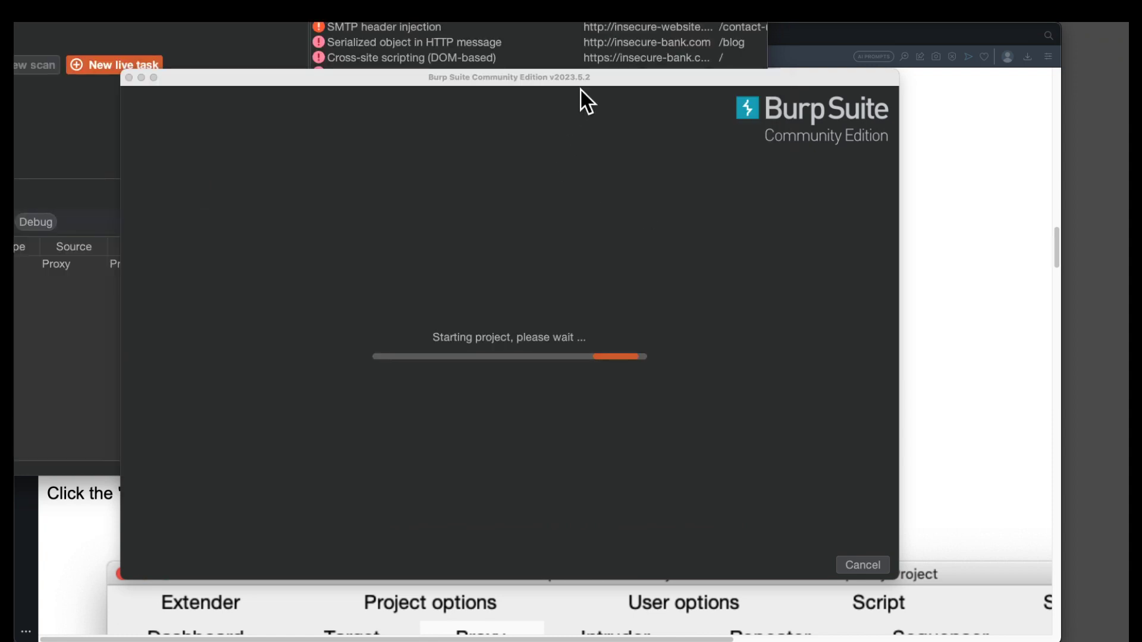
Bring the Burp project window fully into view and postpone the pending update.
drag(581, 84, 216, 63)
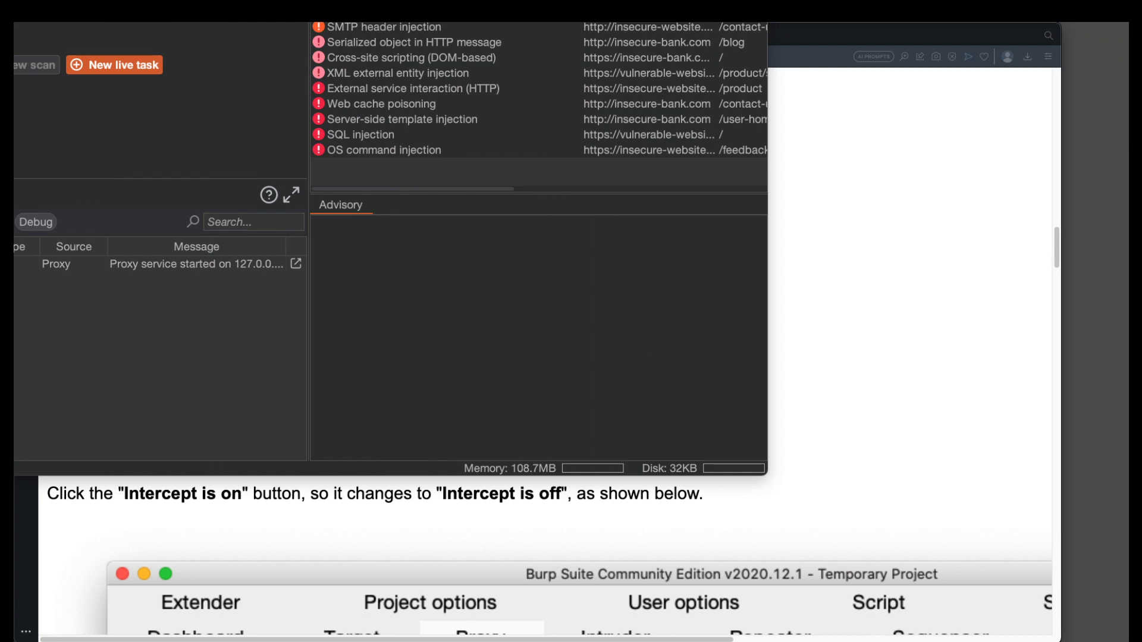
drag(159, 0, 340, 35)
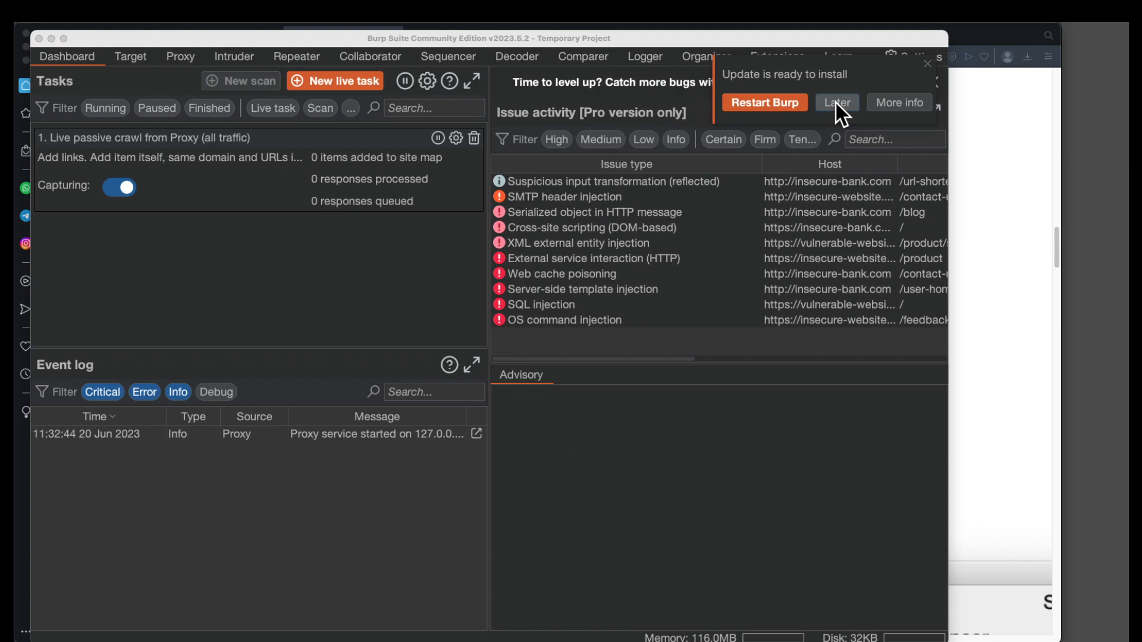
click(836, 102)
drag(331, 35, 323, 28)
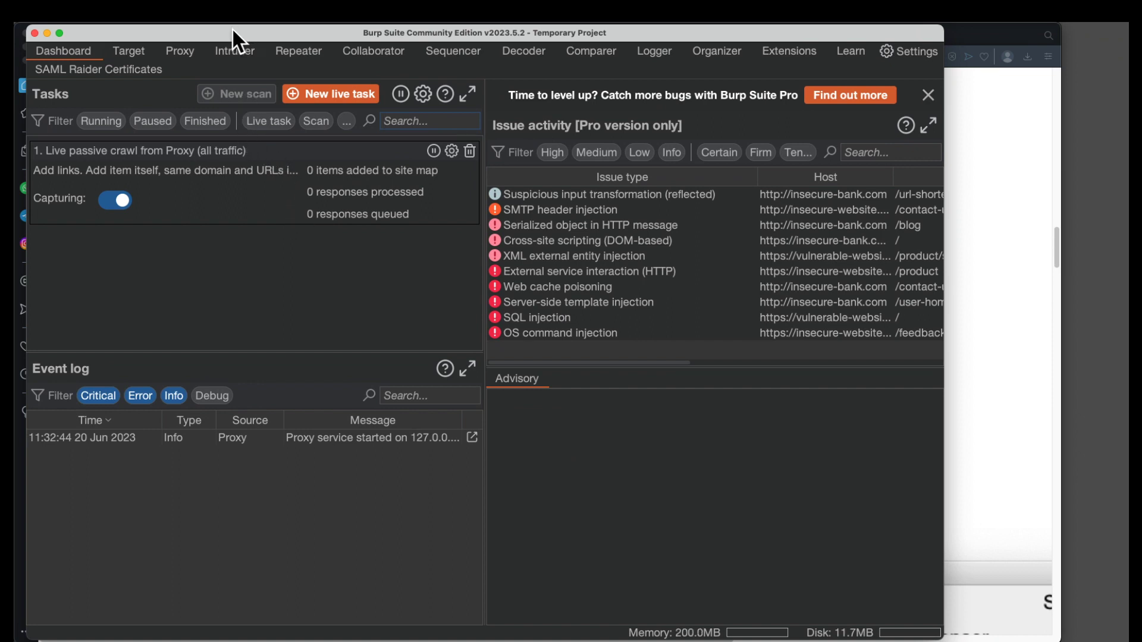
Turn proxy interception off and open Burp's browser, sized and positioned to fit on screen.
click(175, 51)
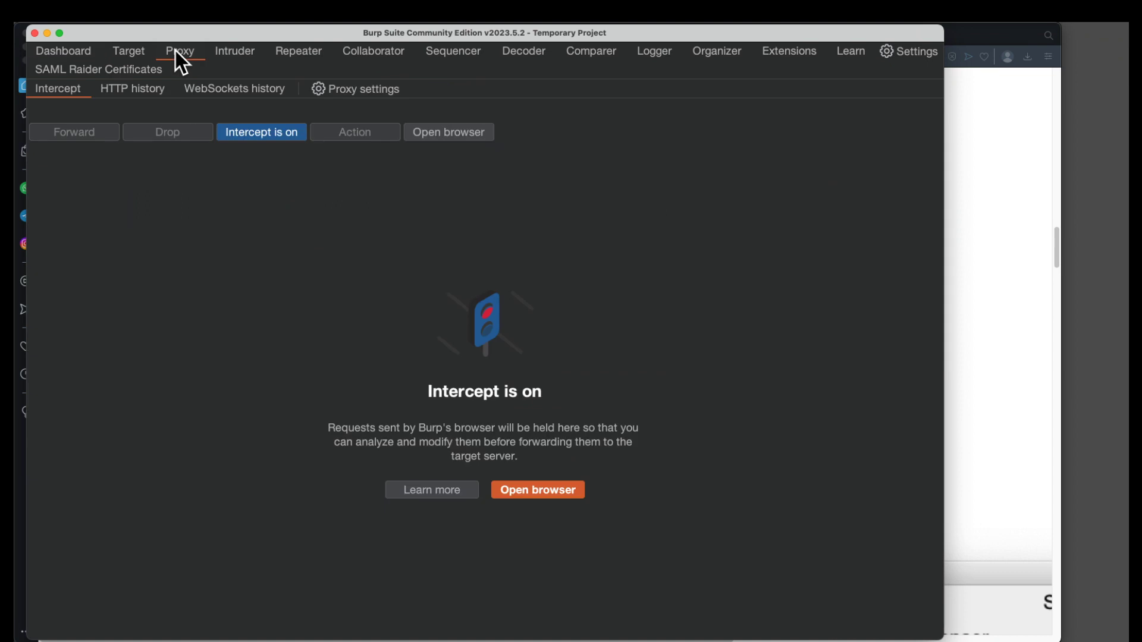
click(273, 135)
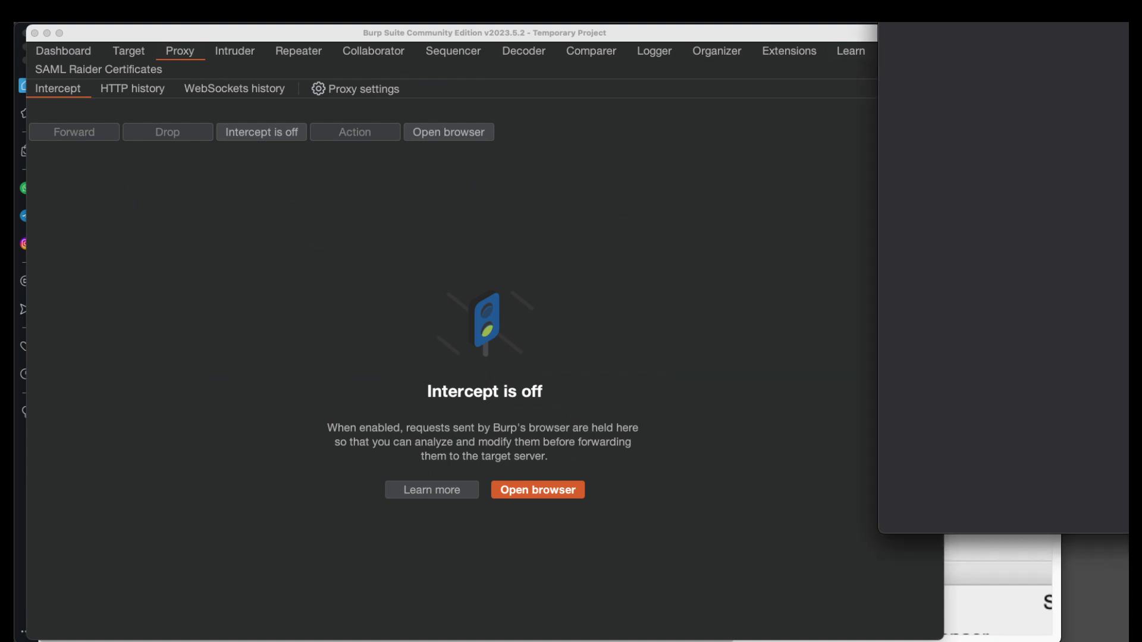
drag(1129, 29, 596, 54)
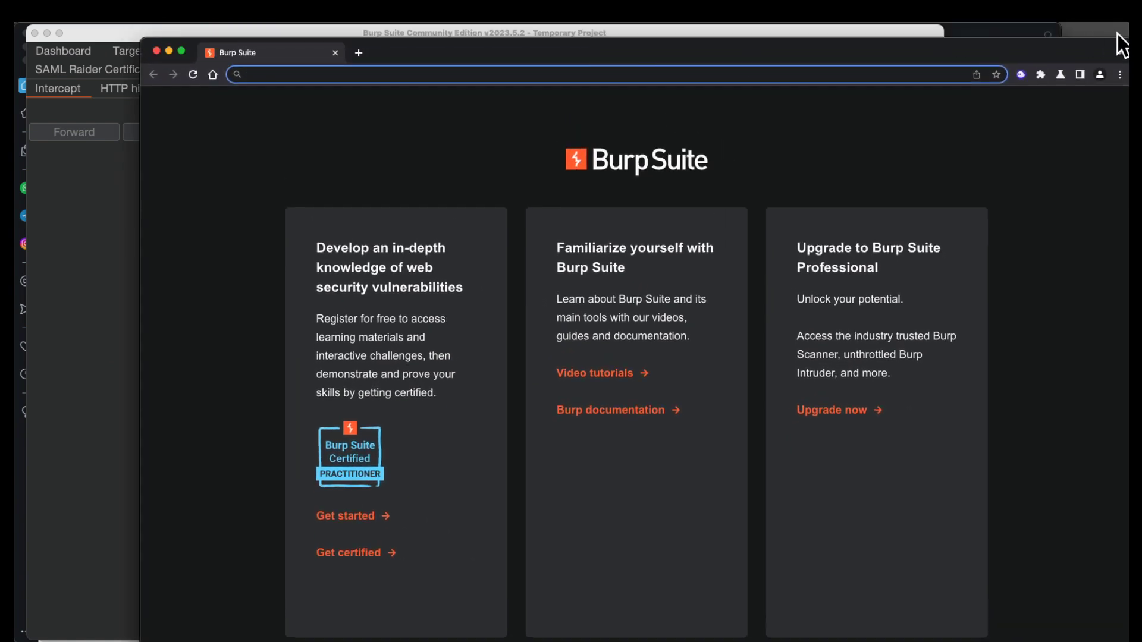
drag(1126, 38, 875, 153)
drag(644, 167, 777, 94)
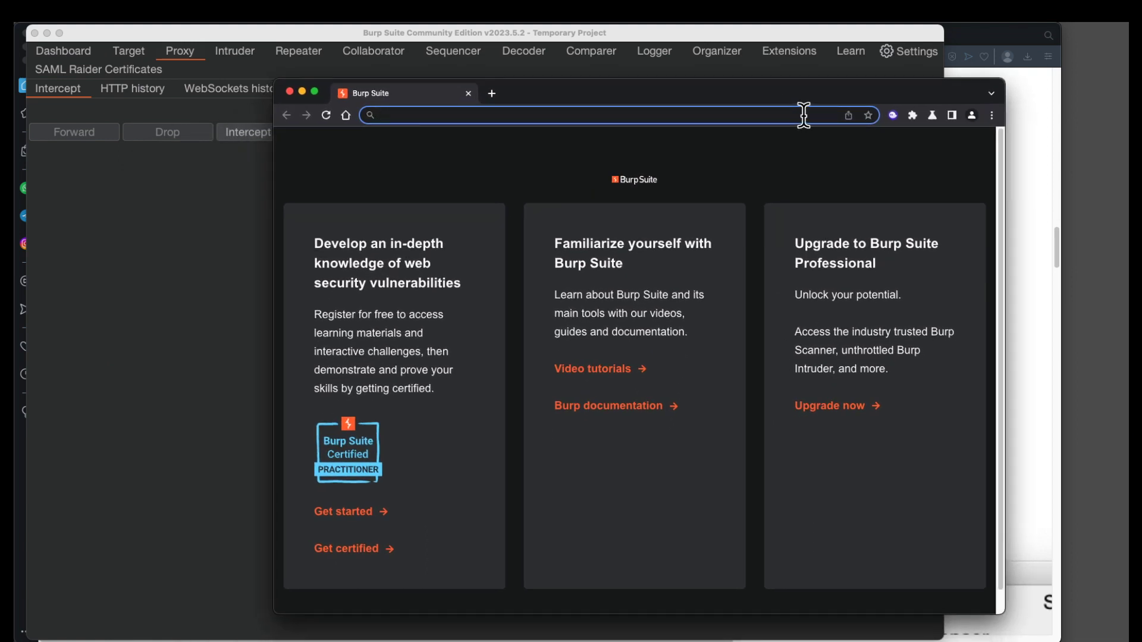
Load samsclass.info in Burp's browser.
click(460, 115)
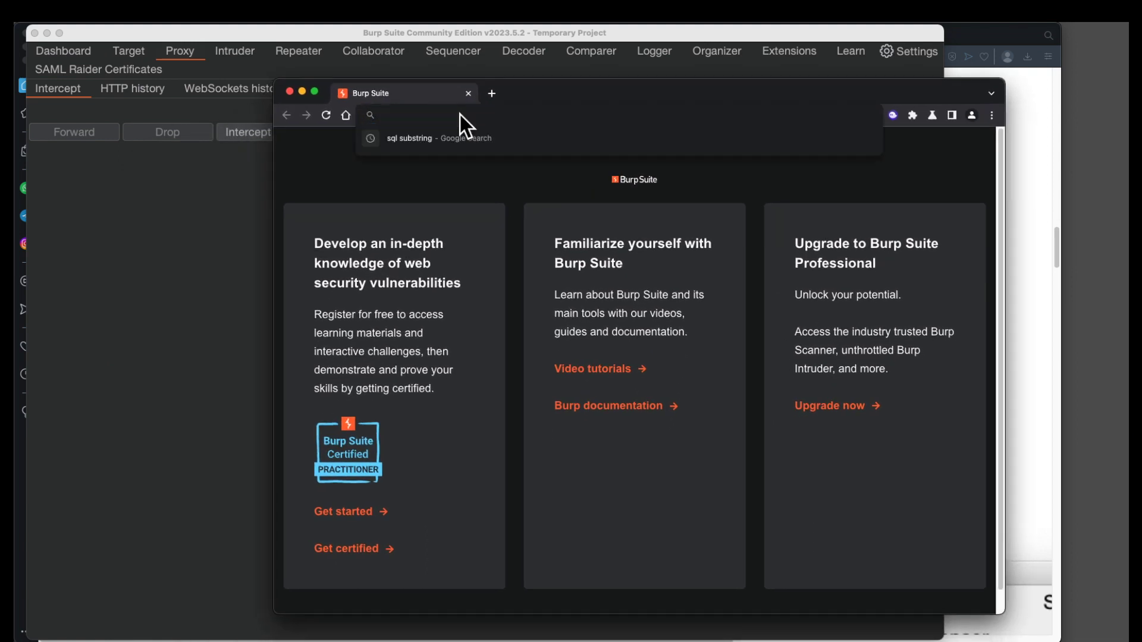
text(sams)
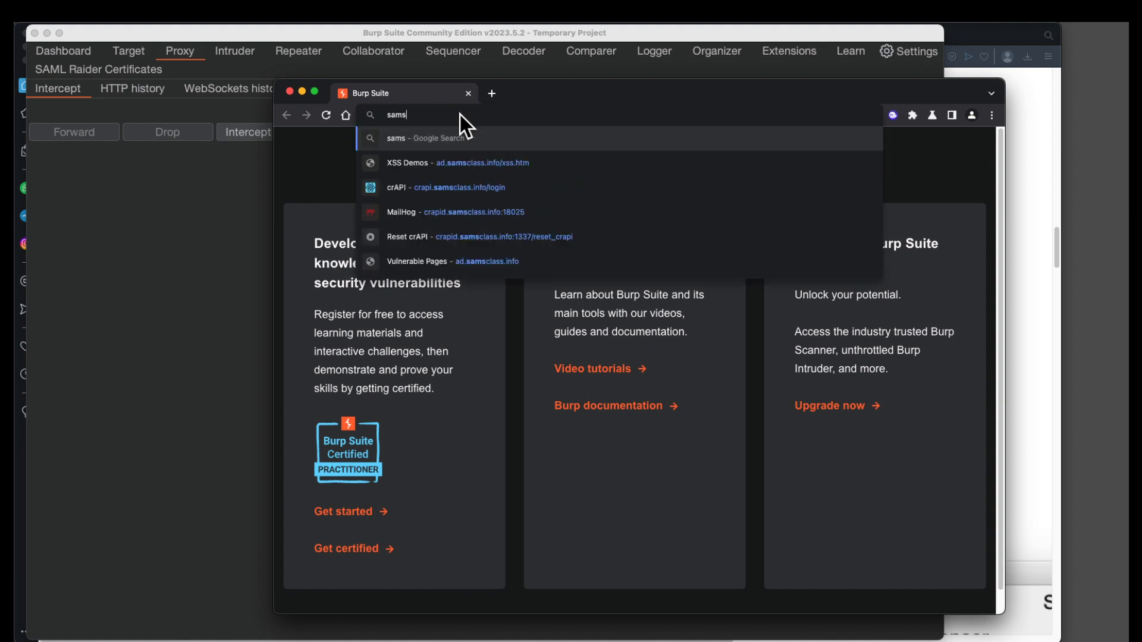
text(class.info)
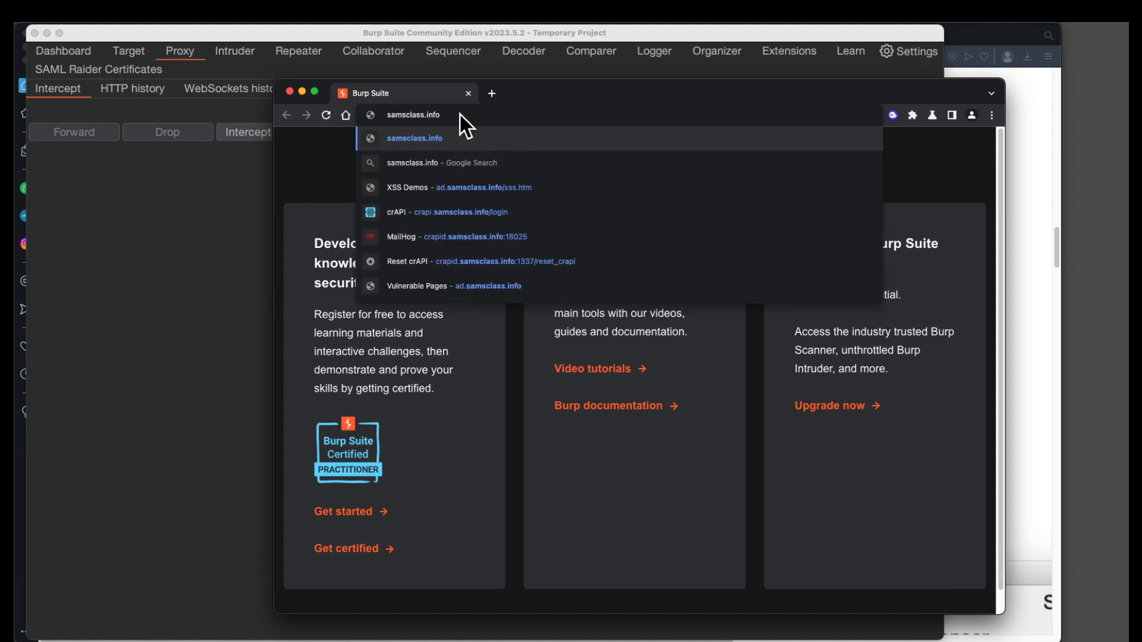
key(Return)
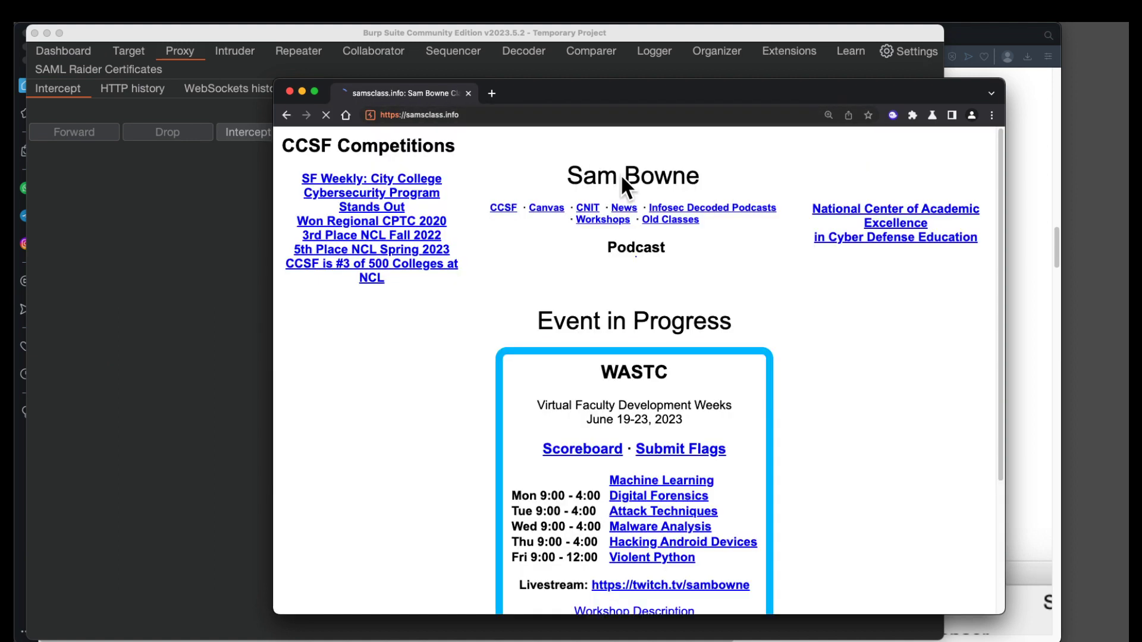
Find the GET request for the samsclass.info root page in the proxy's HTTP history and examine its raw request.
click(196, 206)
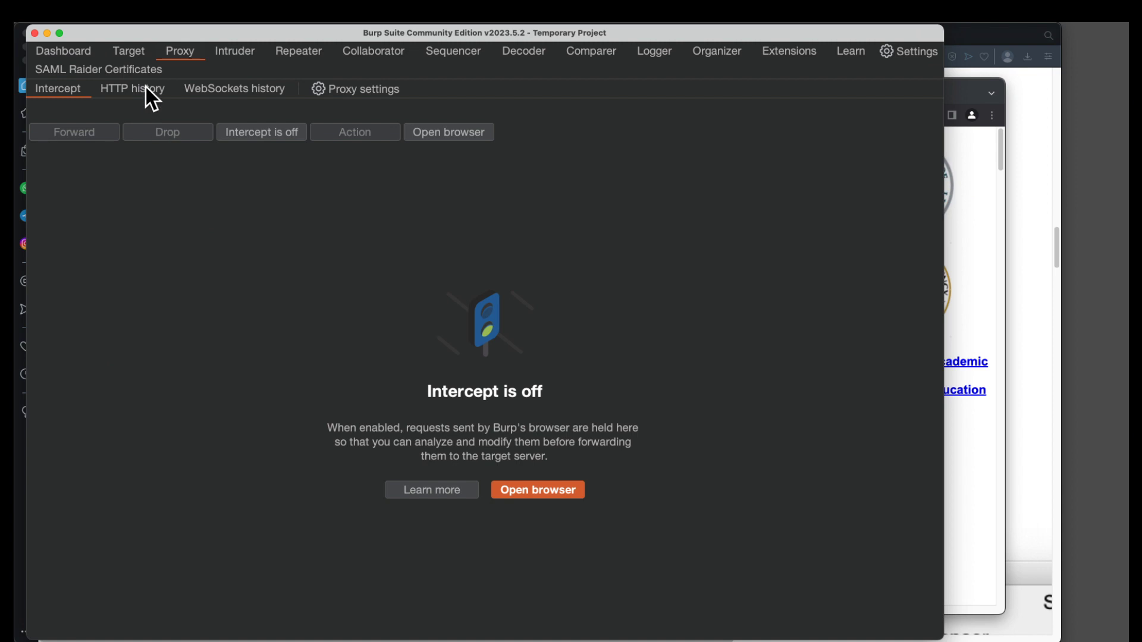
click(148, 90)
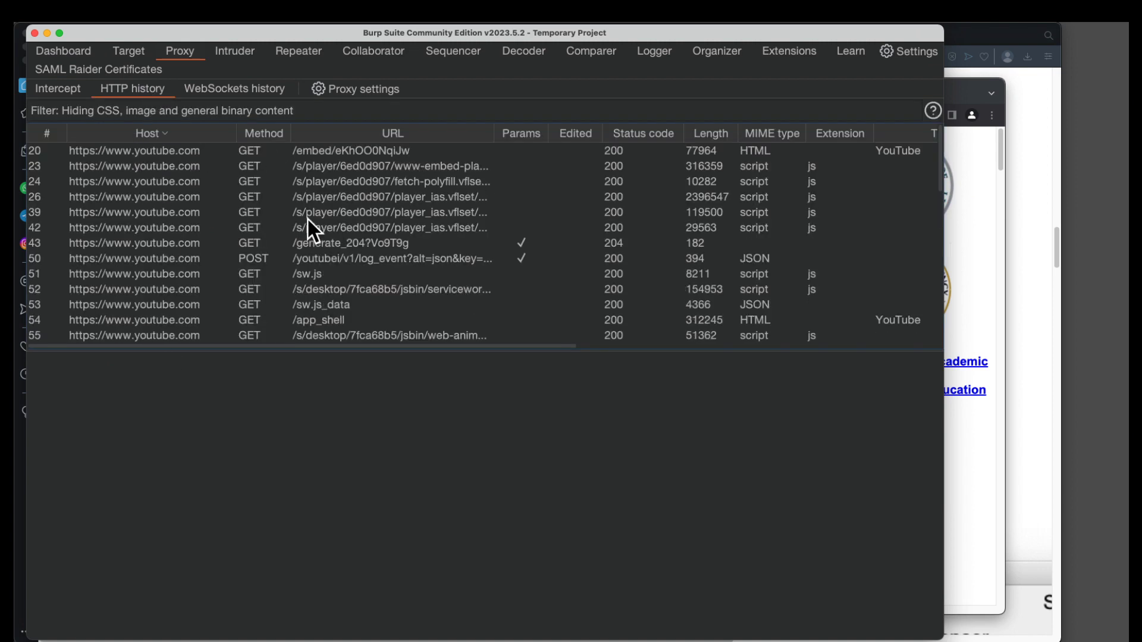
scroll(417, 242, down, 5)
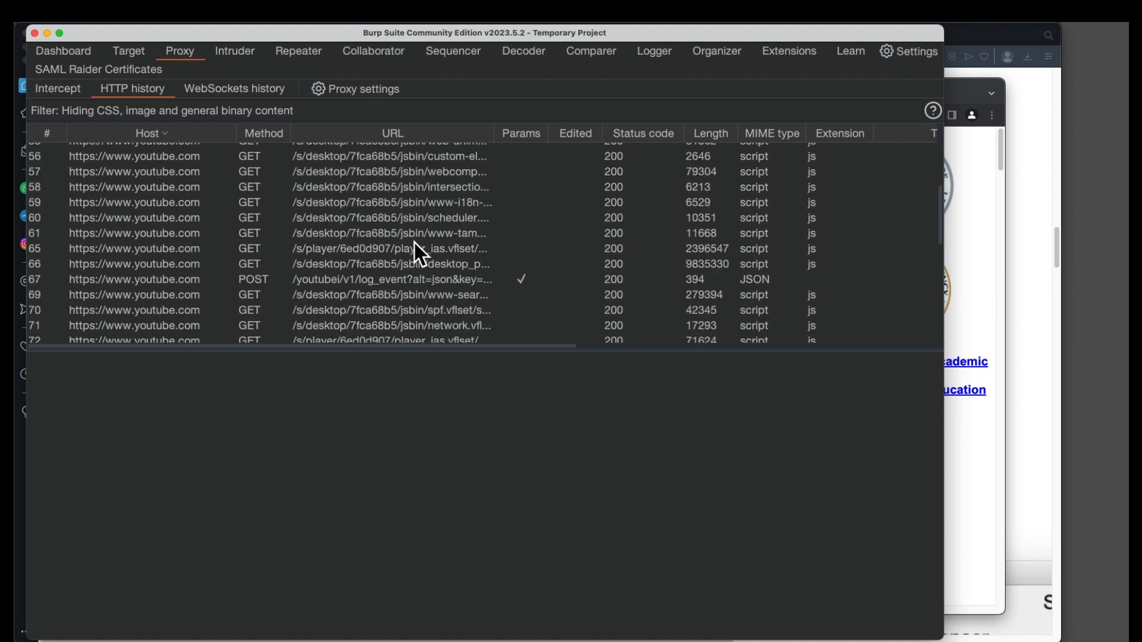
scroll(382, 248, down, 10)
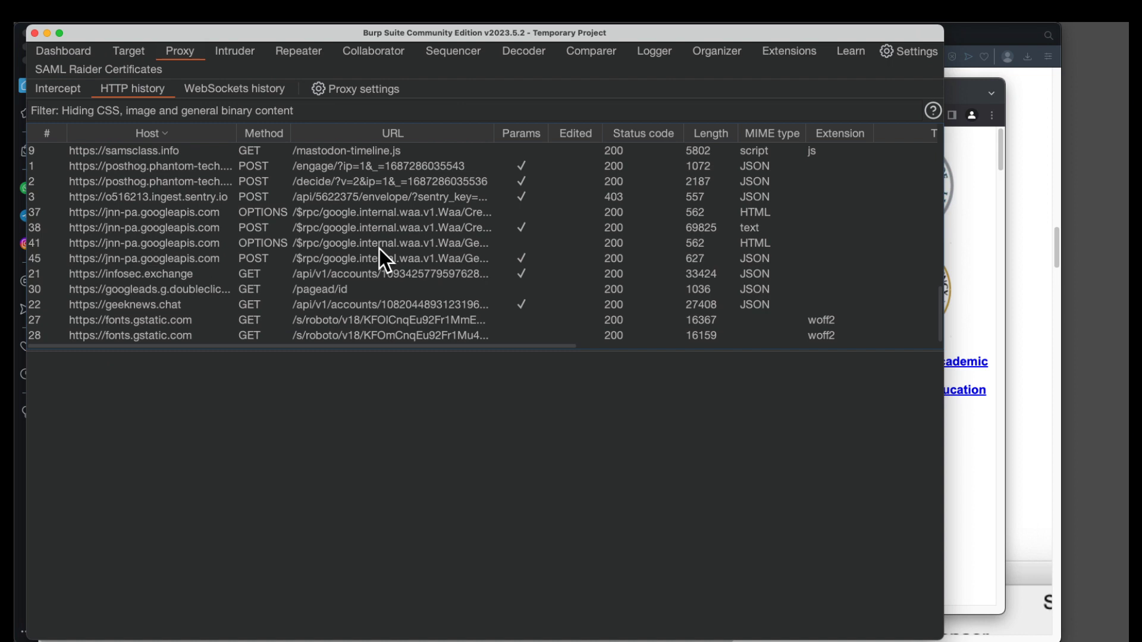
scroll(380, 249, up, 4)
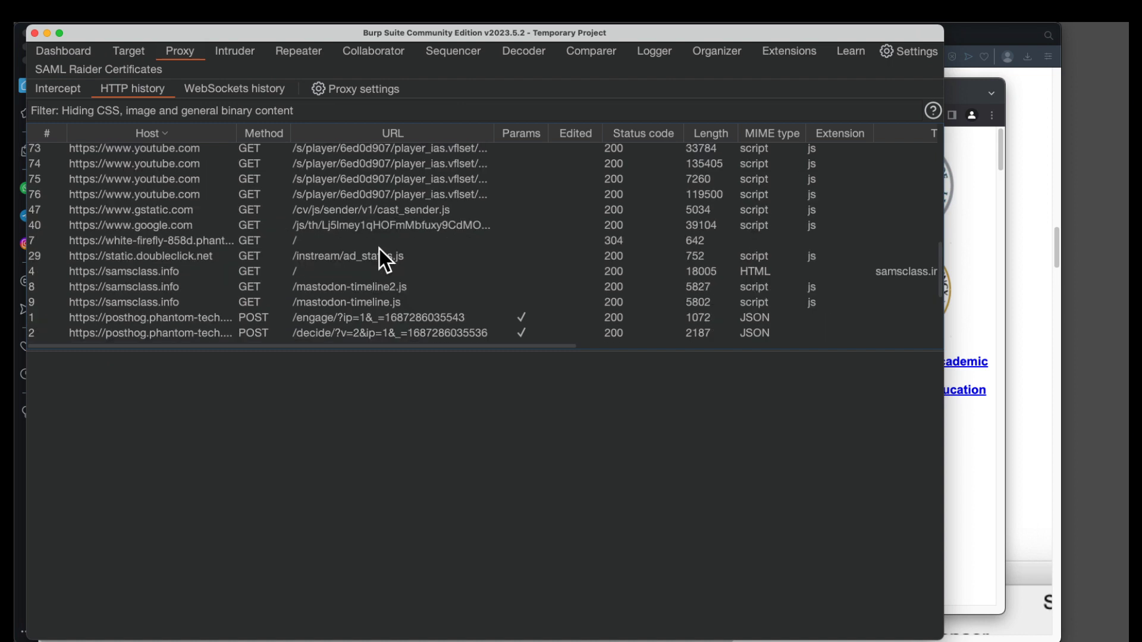
click(122, 271)
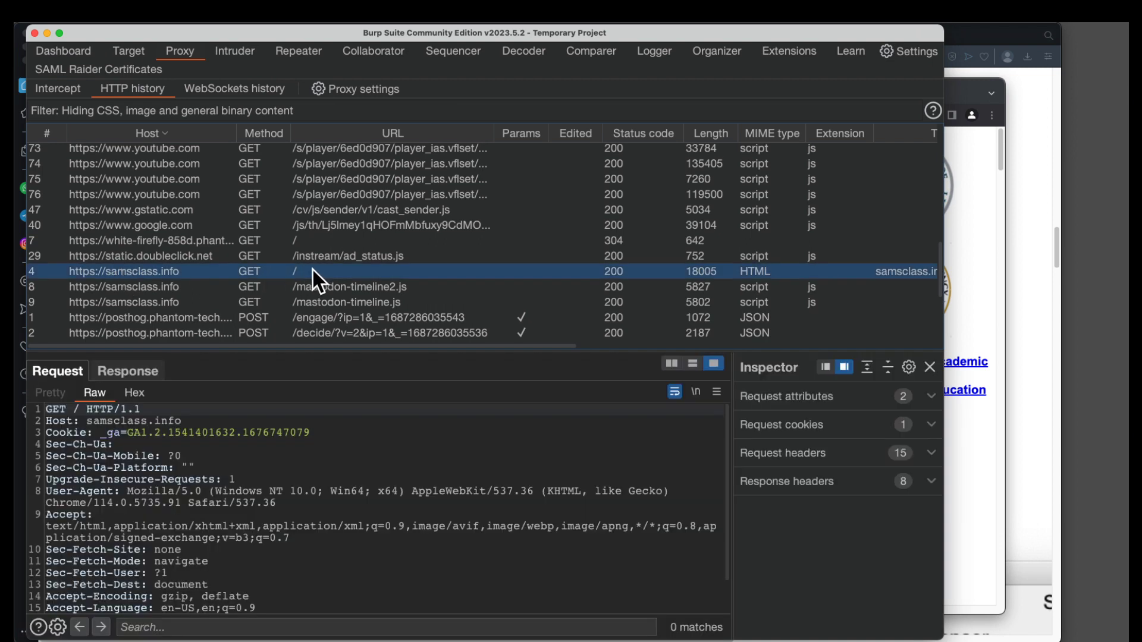
scroll(158, 577, down, 3)
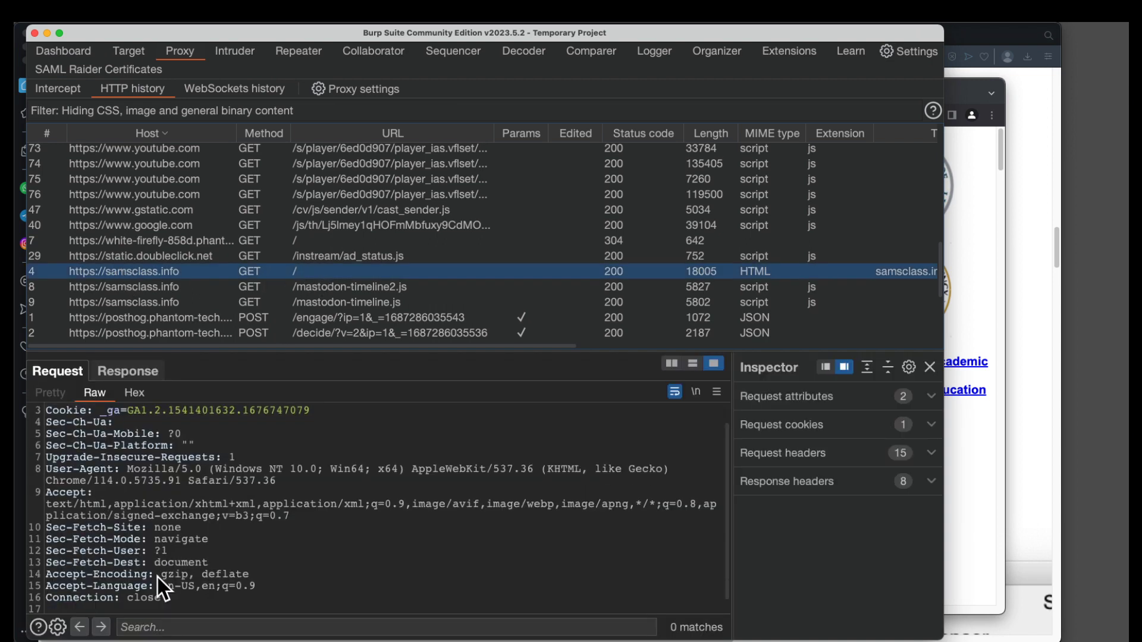
Examine the response headers and HTML returned for the samsclass.info root page request.
click(127, 370)
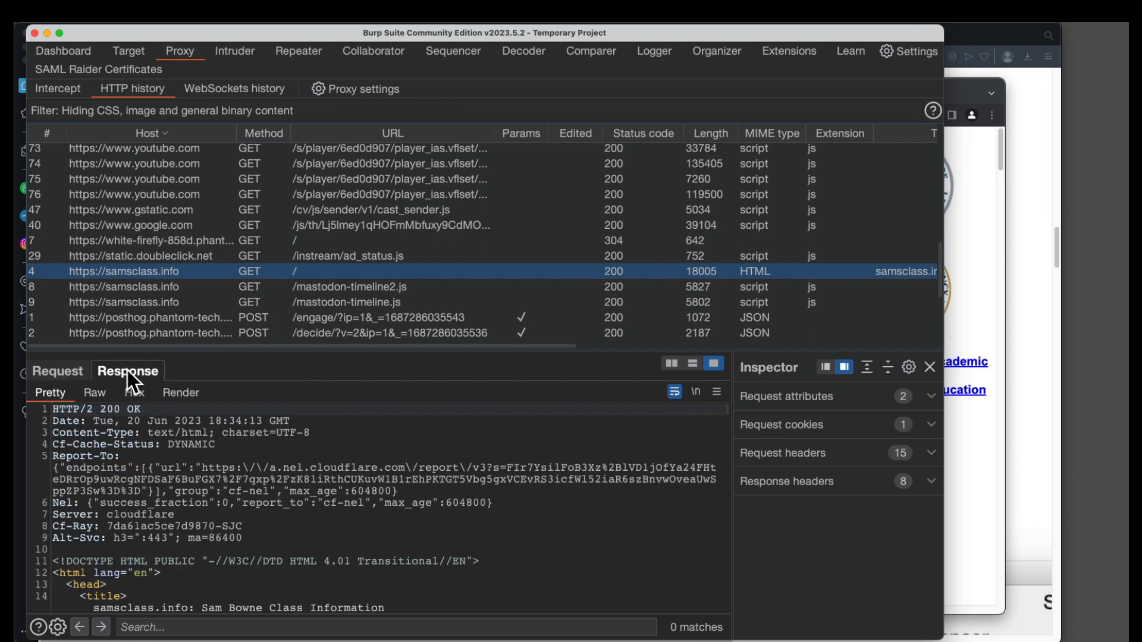
scroll(361, 460, down, 5)
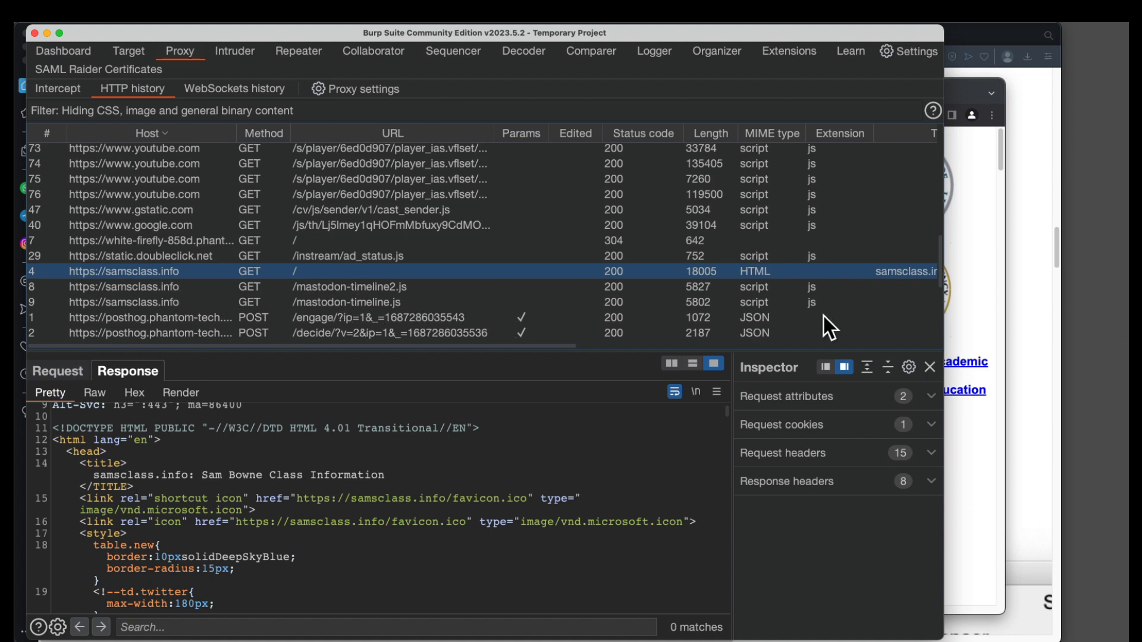
scroll(135, 272, down, 3)
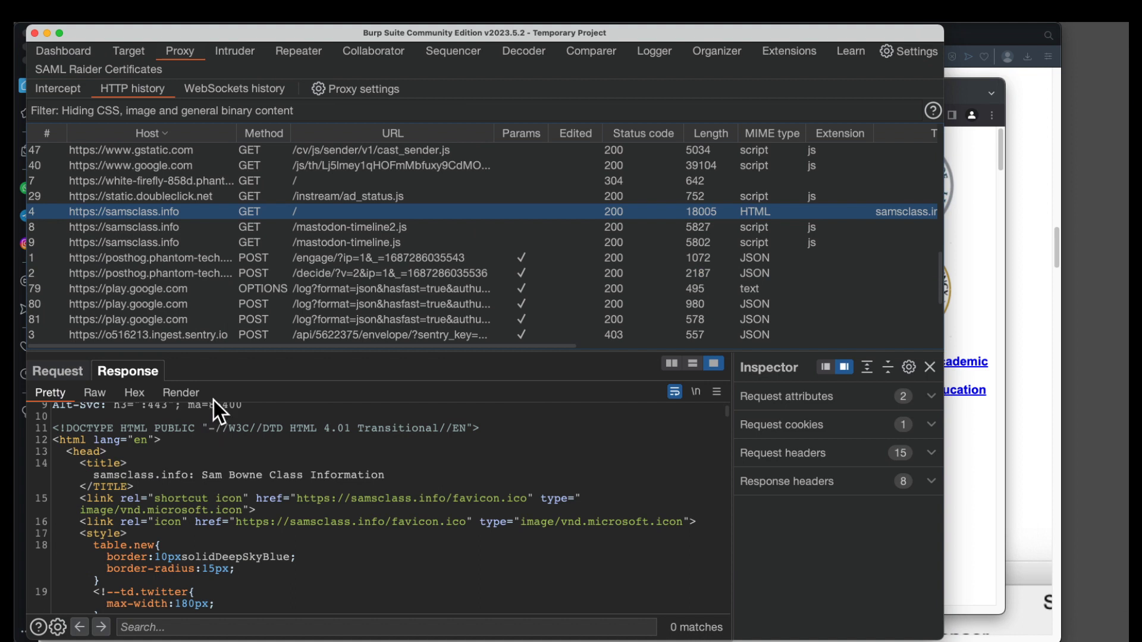
Read the project instructions on visiting samlols.samsclass.info/129S/flag.php and inspecting its HTTP history entry, and return to Burp Suite.
click(1040, 191)
scroll(491, 321, down, 10)
scroll(491, 322, down, 10)
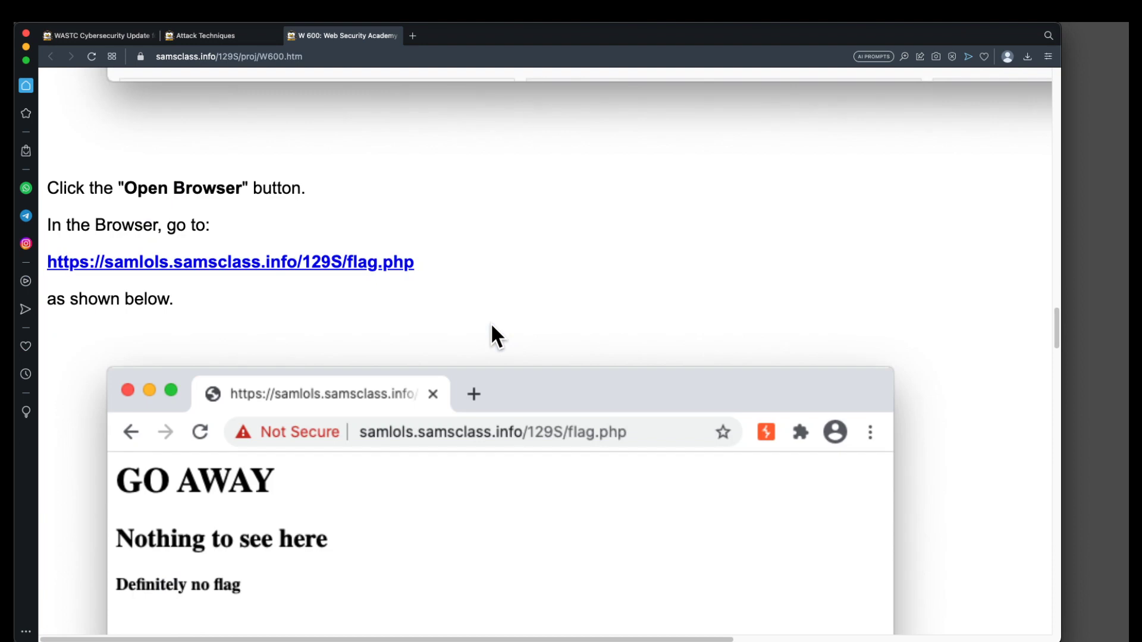
scroll(493, 321, up, 3)
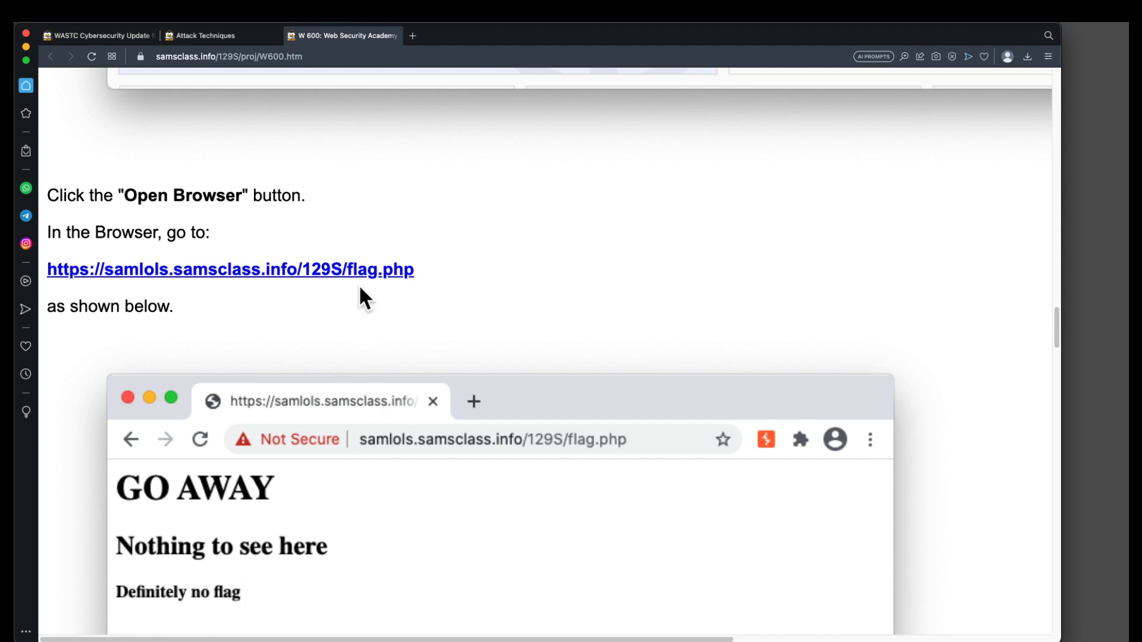
scroll(381, 452, down, 3)
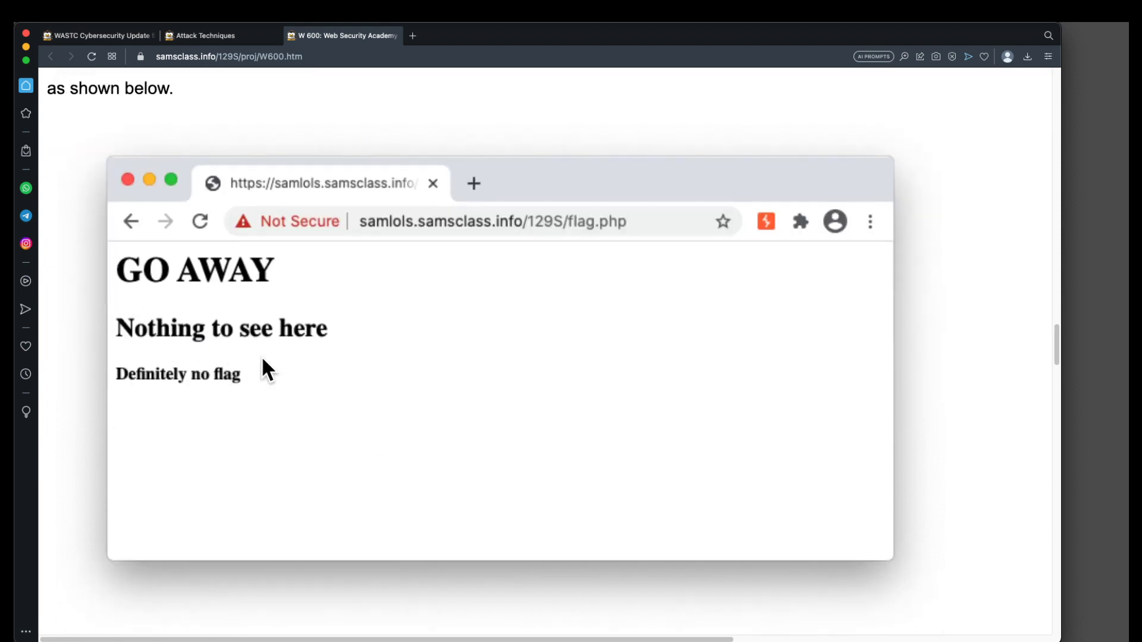
scroll(286, 352, down, 10)
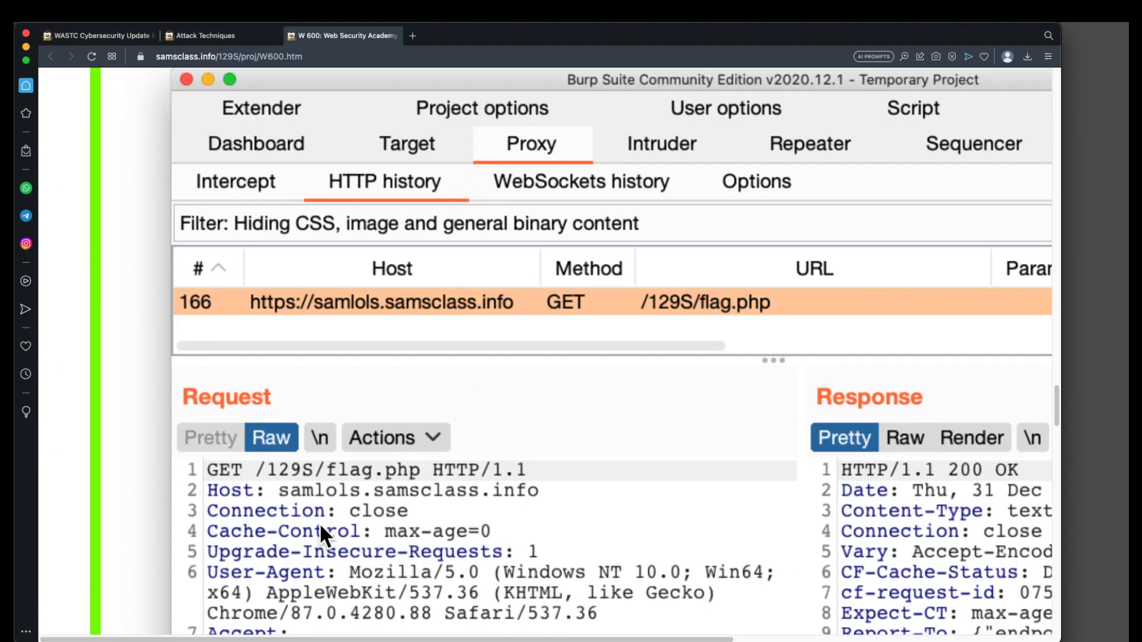
scroll(559, 386, down, 6)
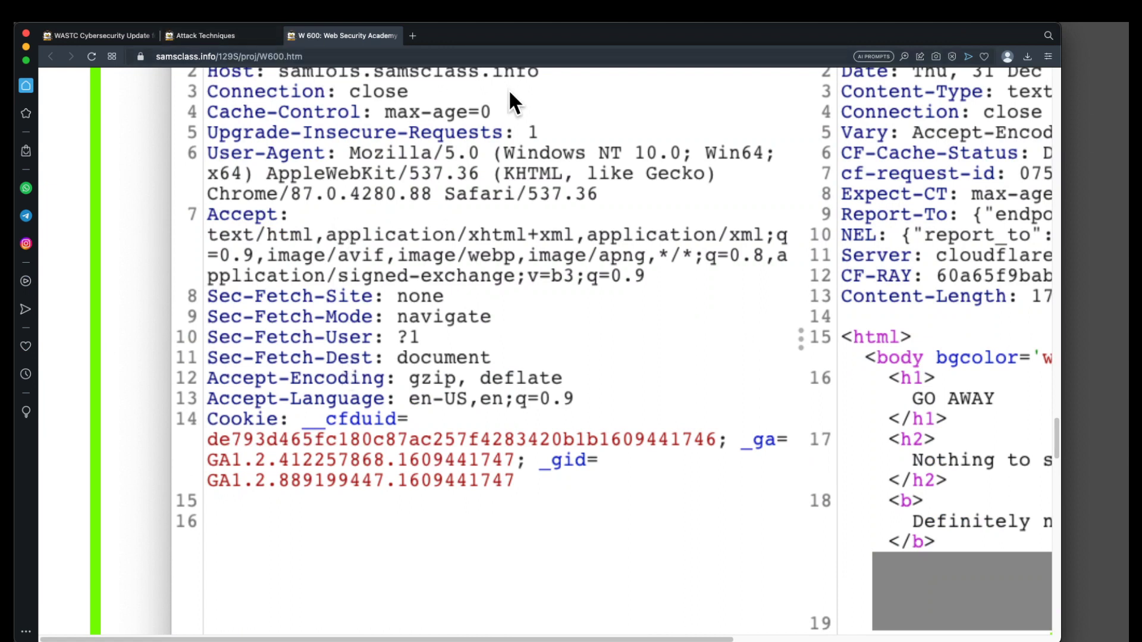
key(super+Tab)
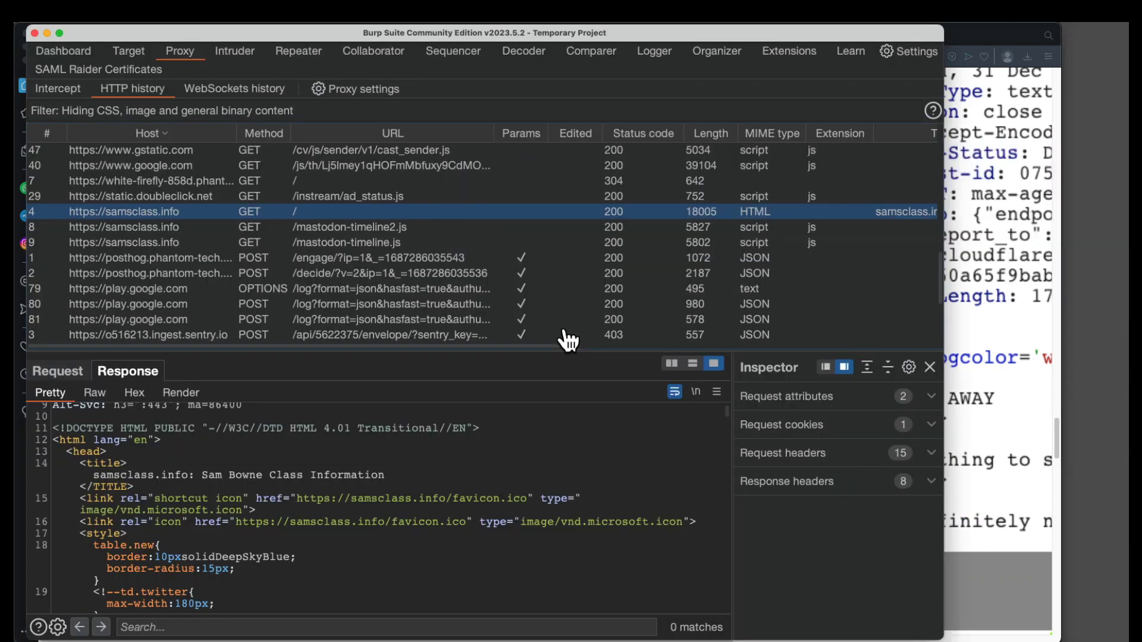
Switch to Burp's browser, show its bookmarks bar and open the bookmarked PortSwigger My Account page.
key(super+Tab)
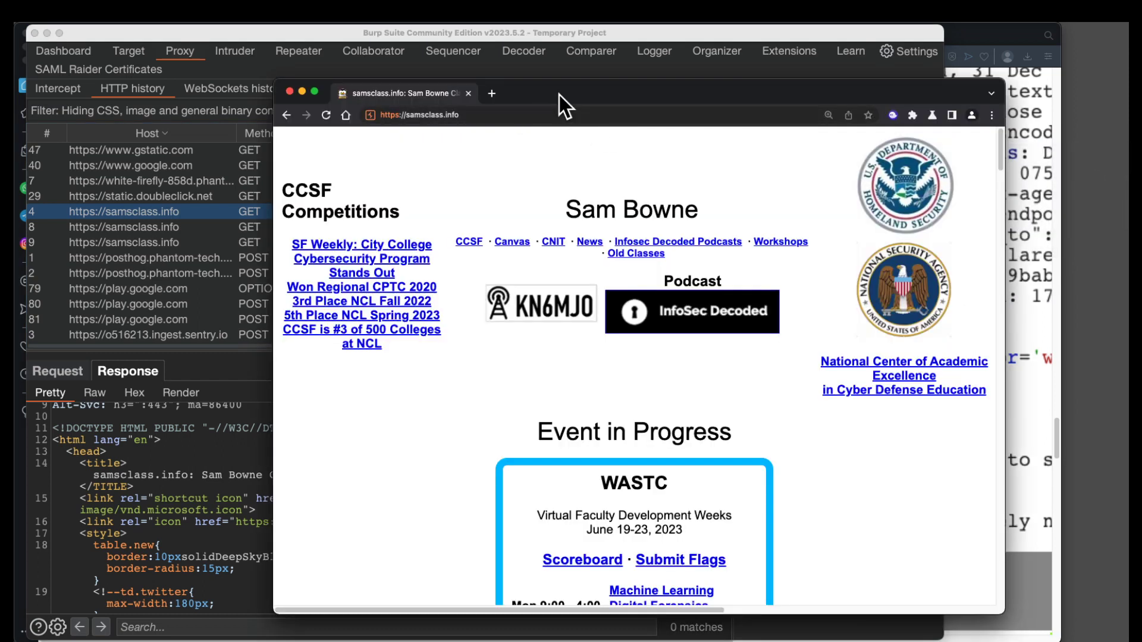
key(super+shift+b)
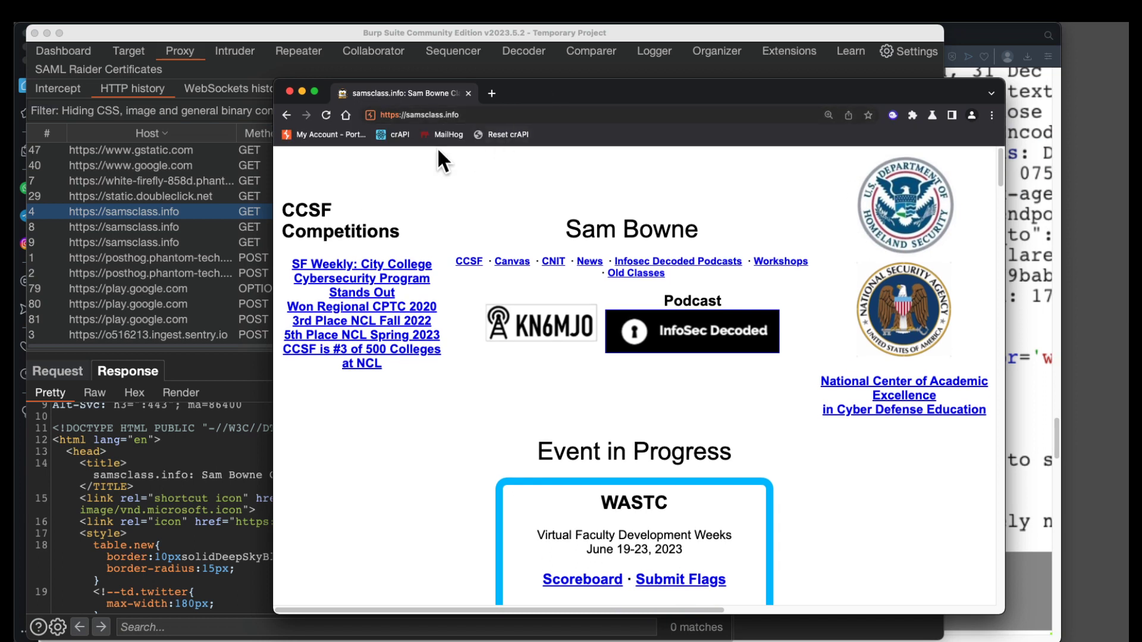
click(340, 135)
drag(579, 91, 354, 59)
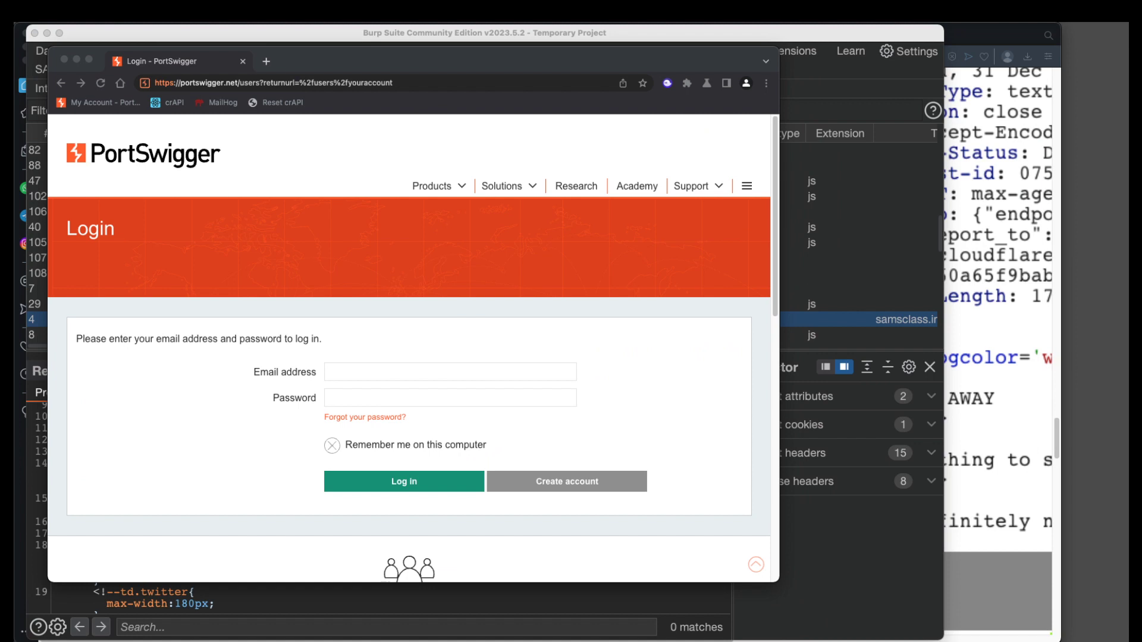
Log in to PortSwigger by entering the account's email address and password.
click(352, 371)
key(super+v)
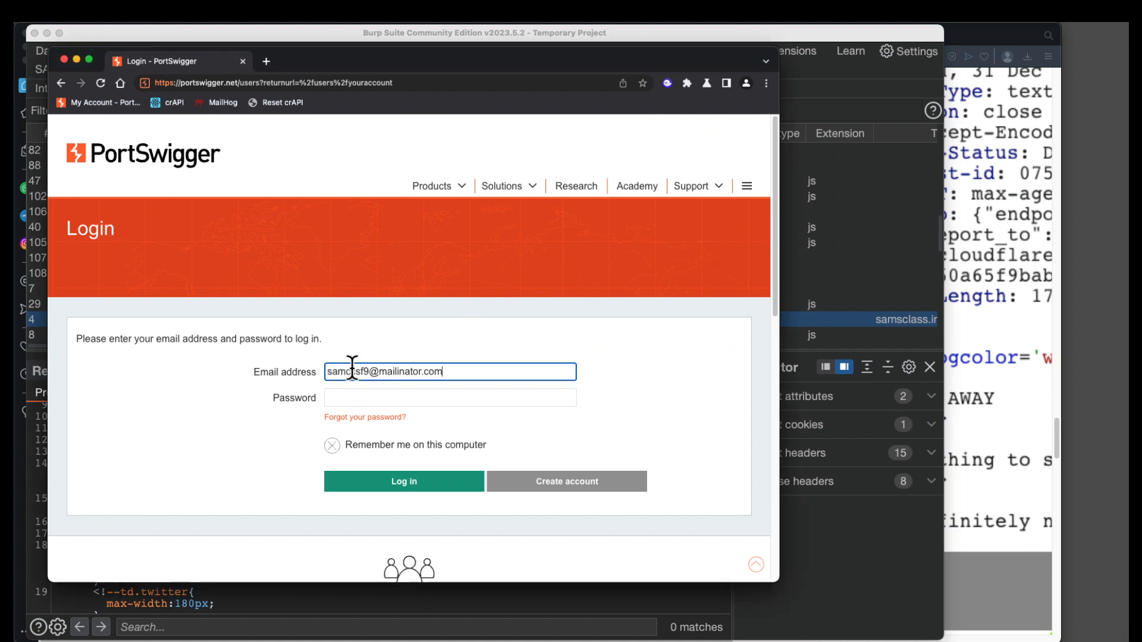
key(super+Tab)
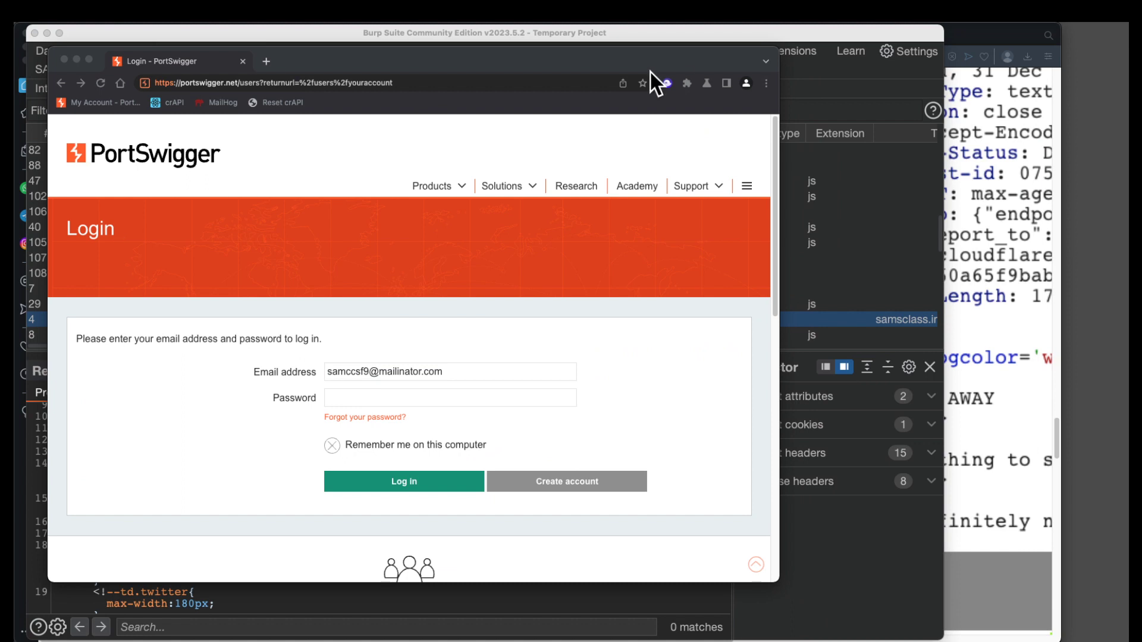
click(345, 395)
key(super+v)
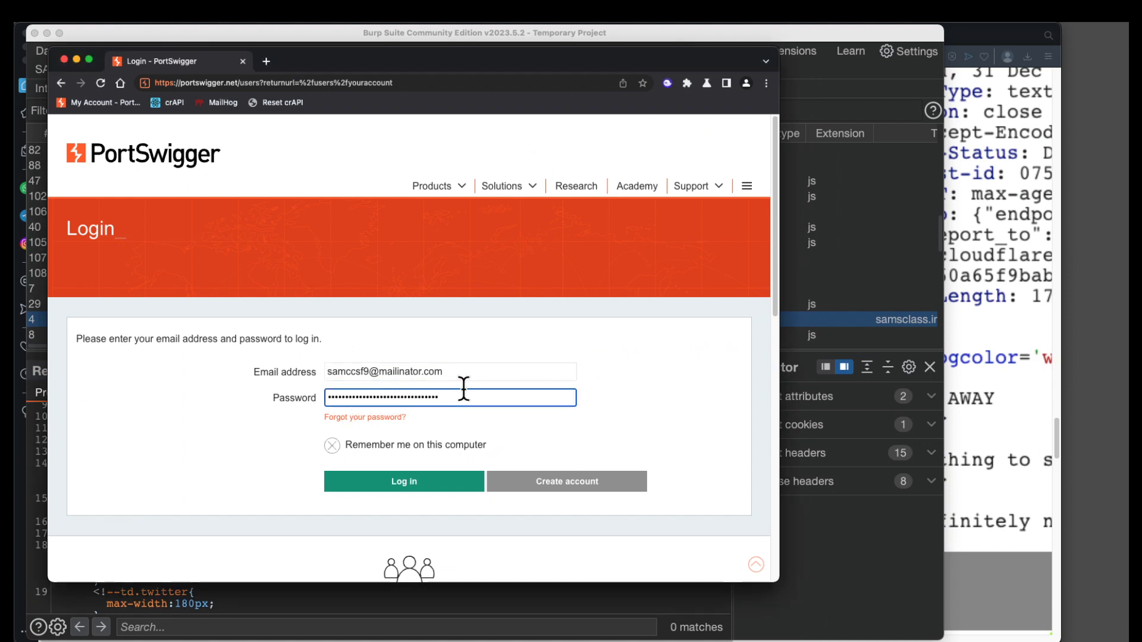
click(463, 479)
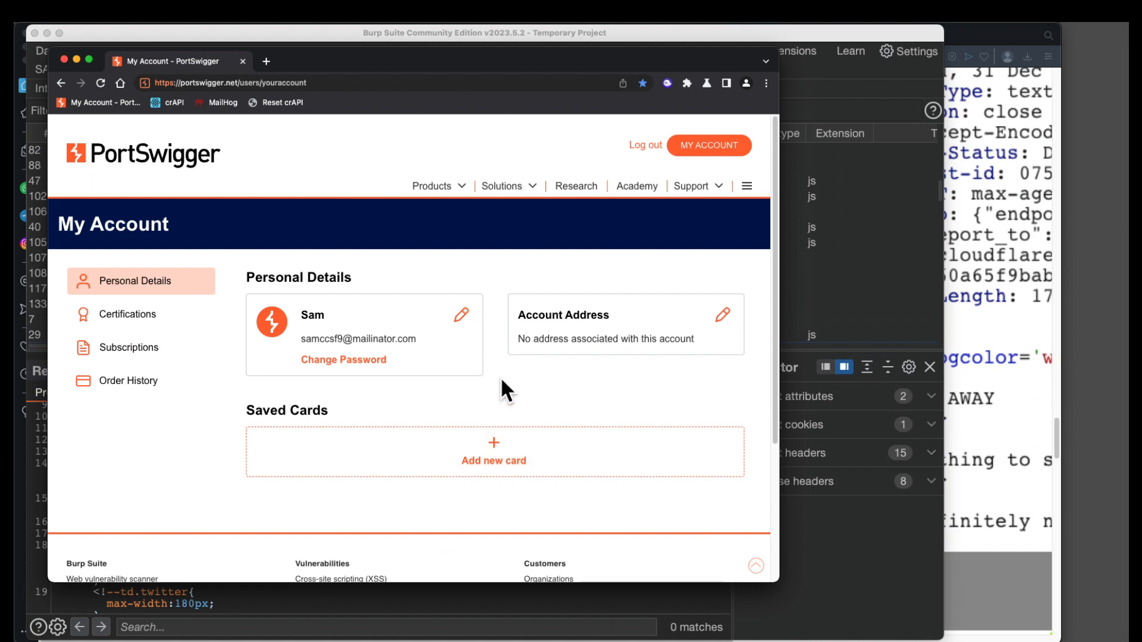
Open the Web Security Academy's list of all labs and enlarge the browser window.
click(635, 189)
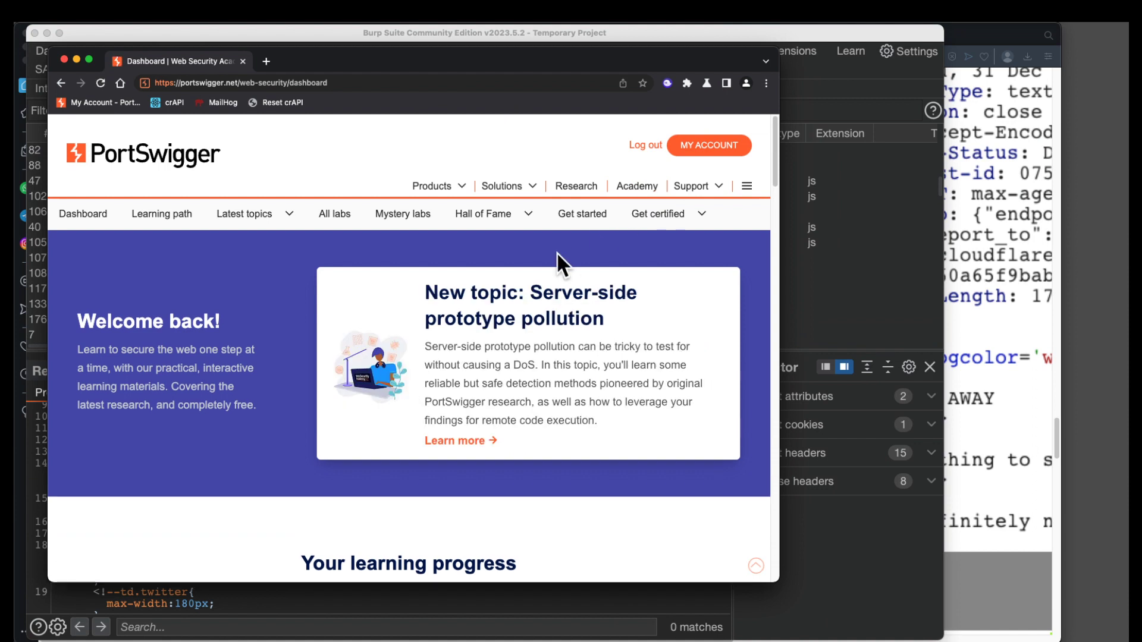
click(333, 219)
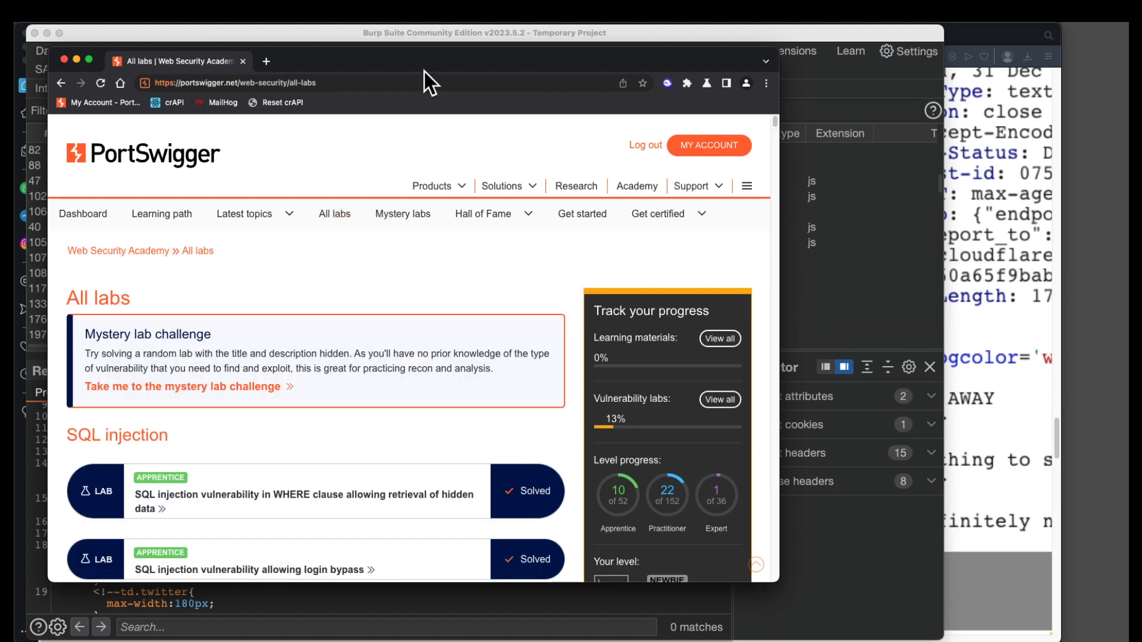
drag(409, 61, 406, 43)
drag(777, 564, 915, 621)
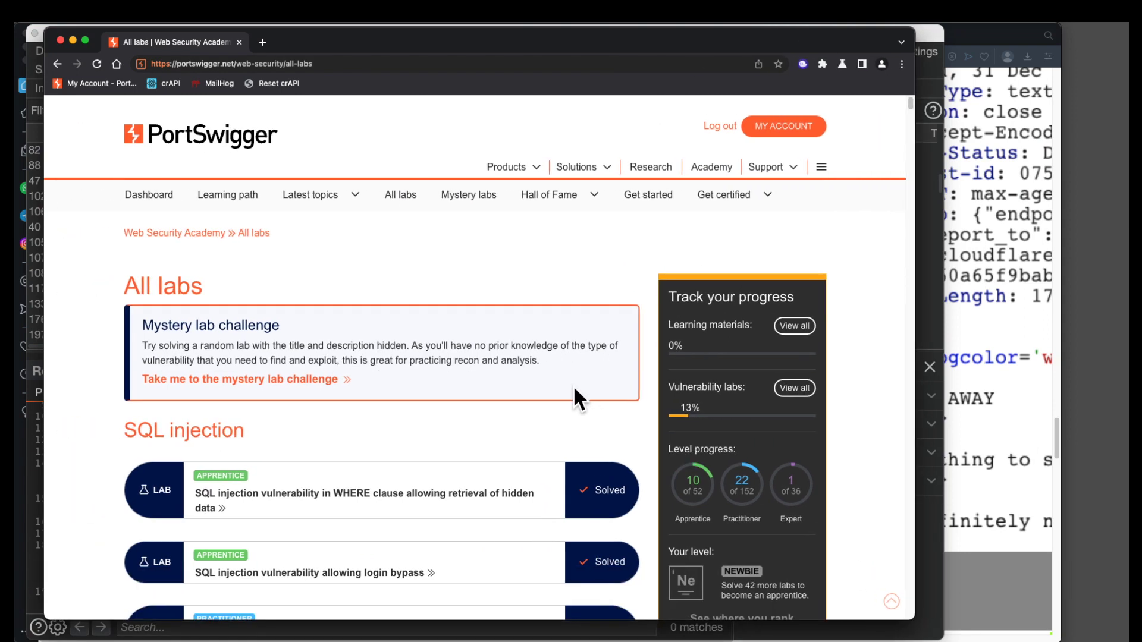
Find "trav" on the All labs page and open the "File path traversal, simple case" lab in a new tab.
scroll(573, 384, down, 7)
scroll(574, 385, up, 6)
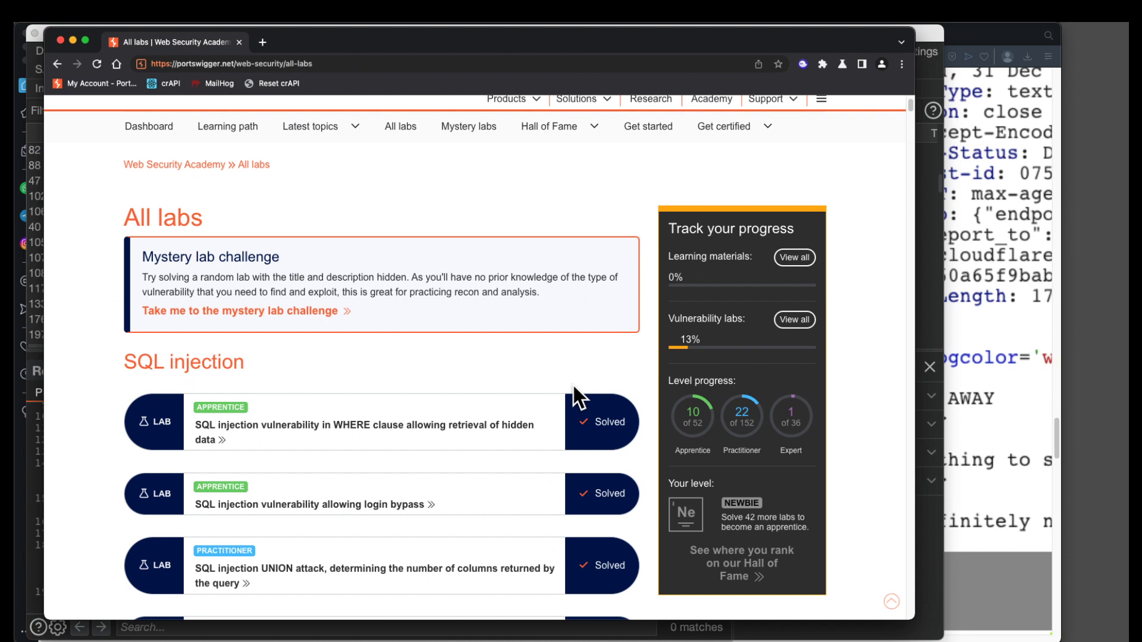
key(super+f)
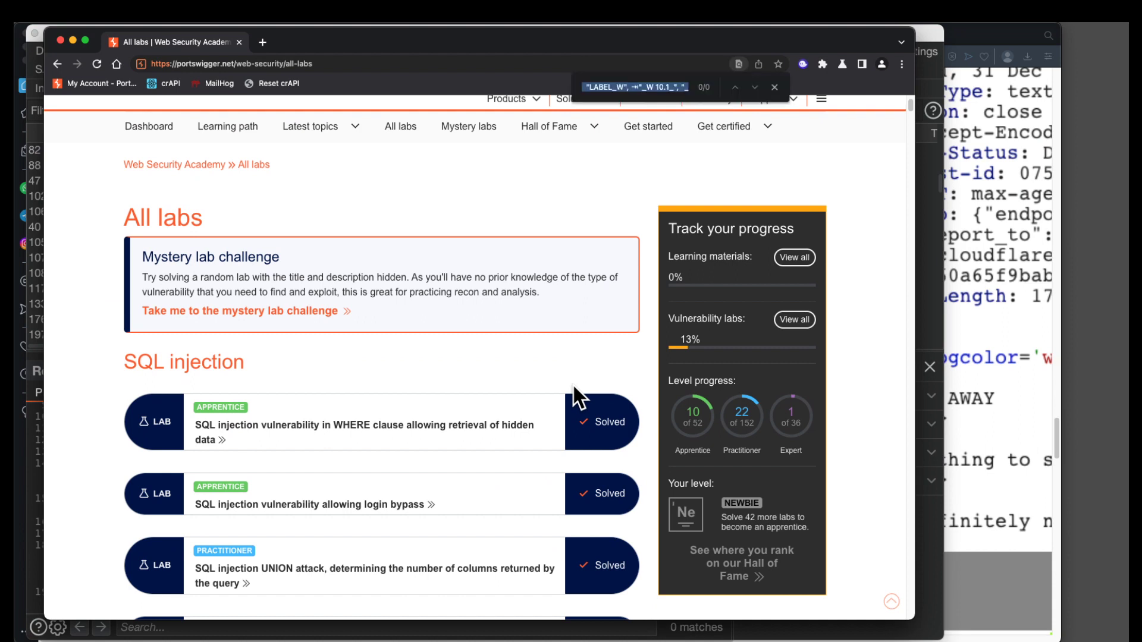
text(trav)
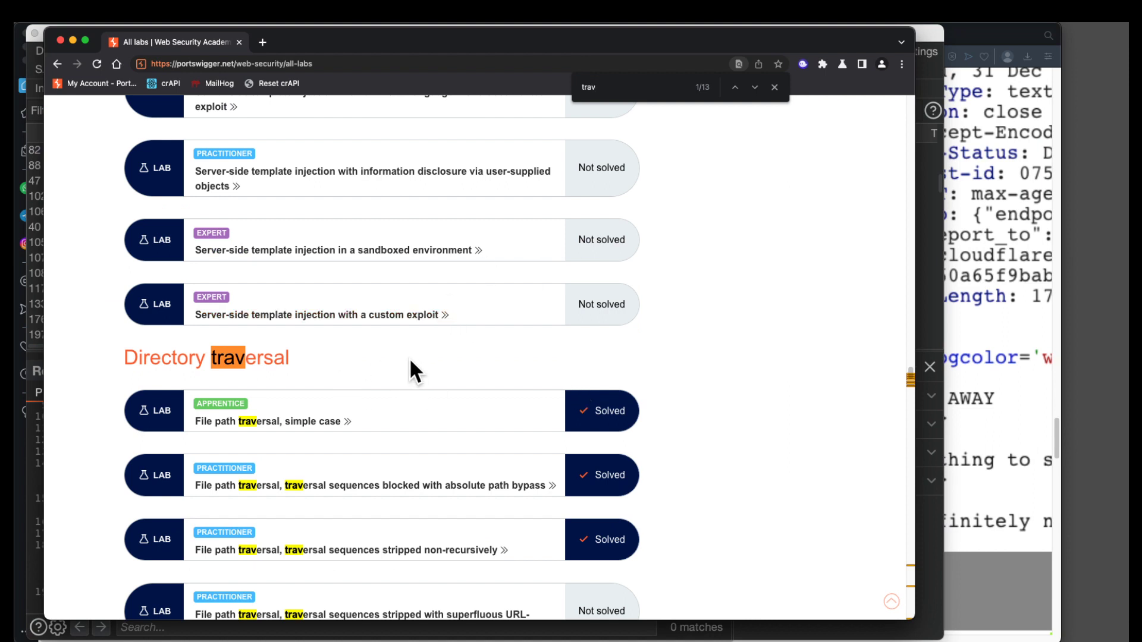
scroll(411, 358, down, 3)
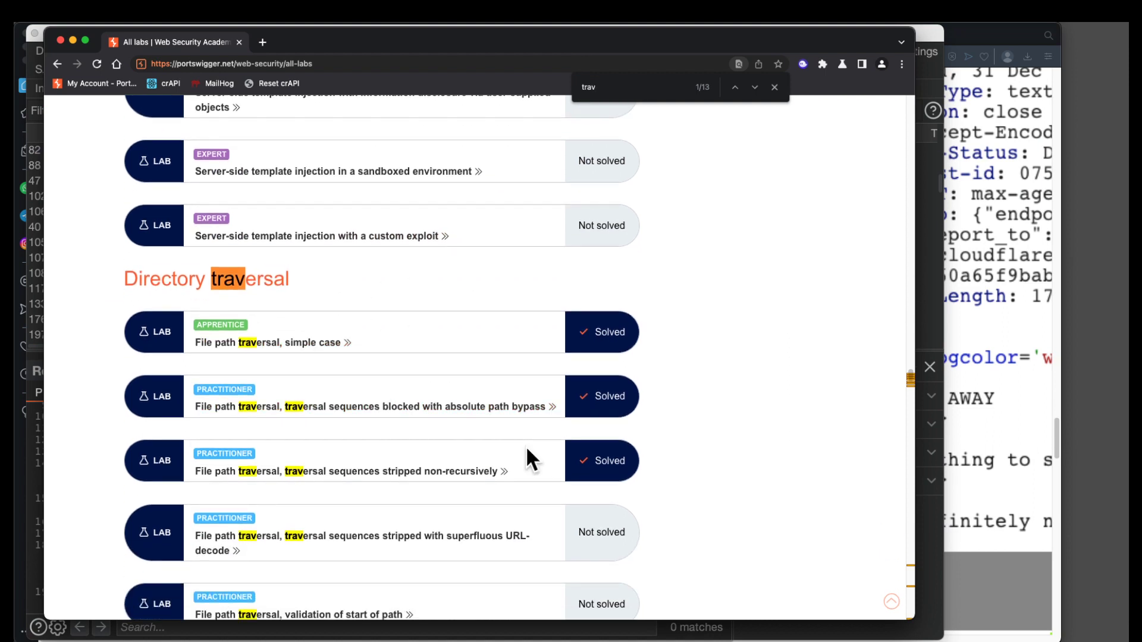
right_click(261, 343)
click(277, 349)
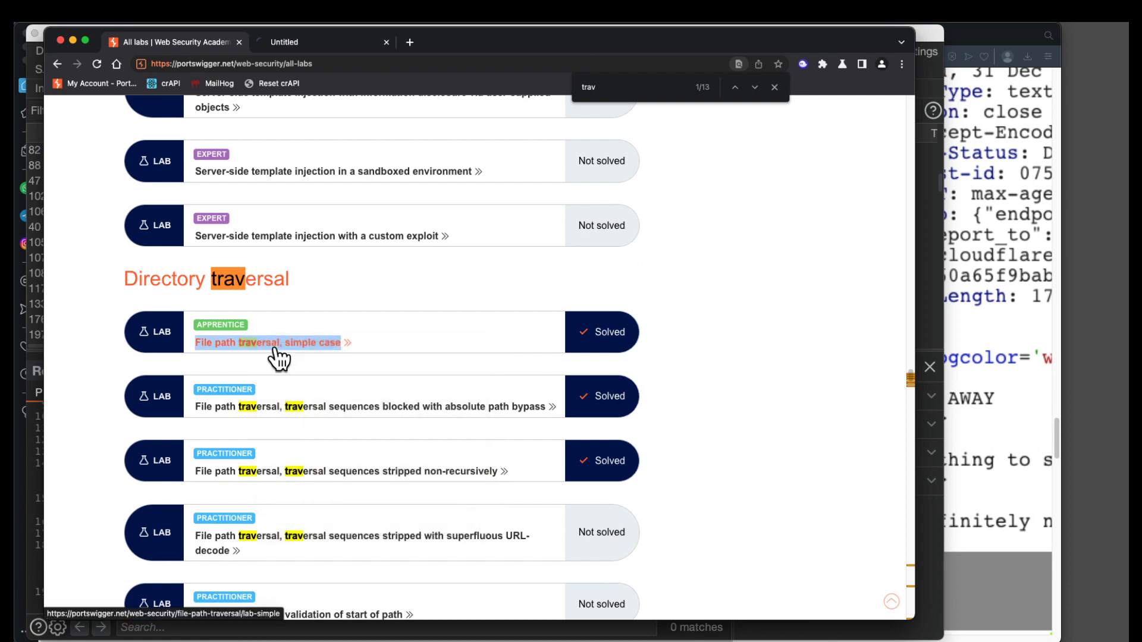
click(327, 42)
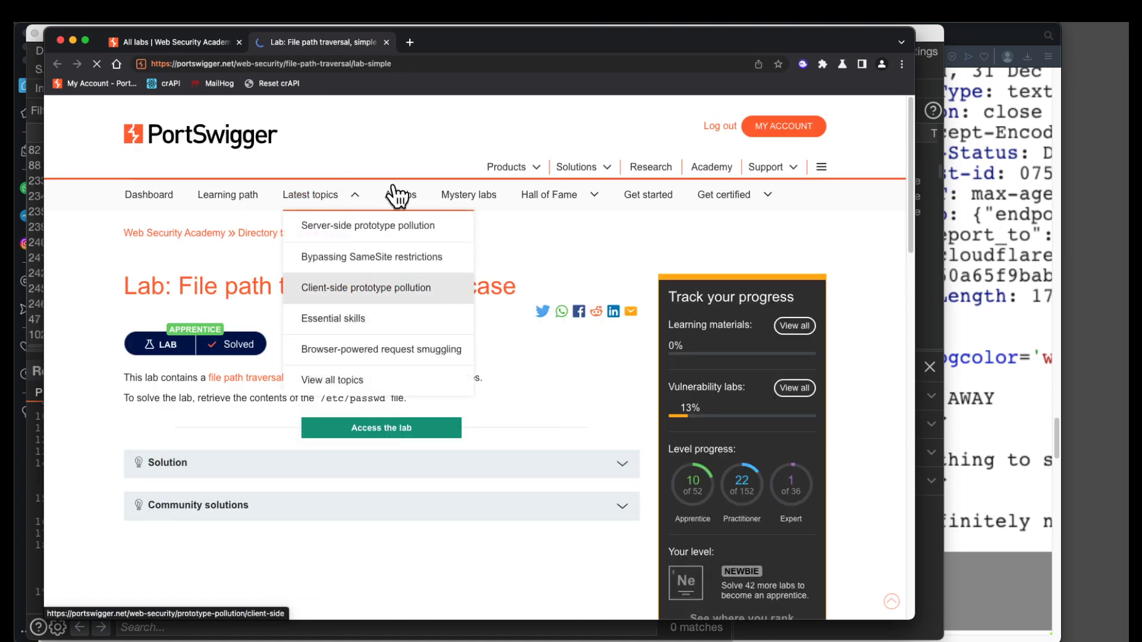
Launch the "File path traversal, simple case" lab in a new tab and view its shop site.
key(super+equal)
key(super+equal)
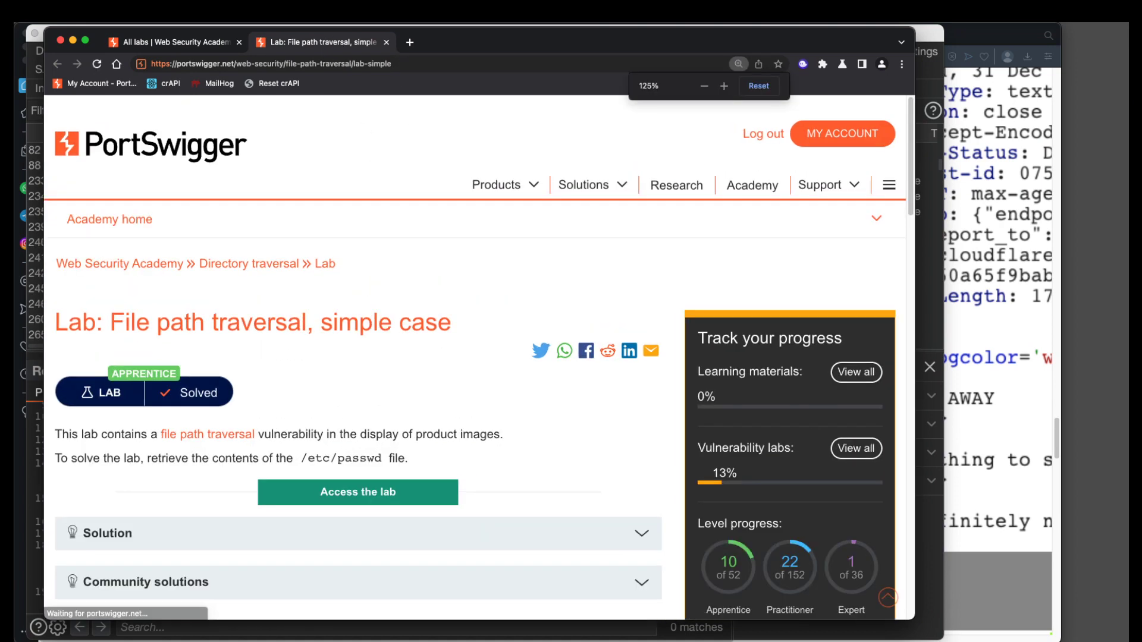
right_click(354, 492)
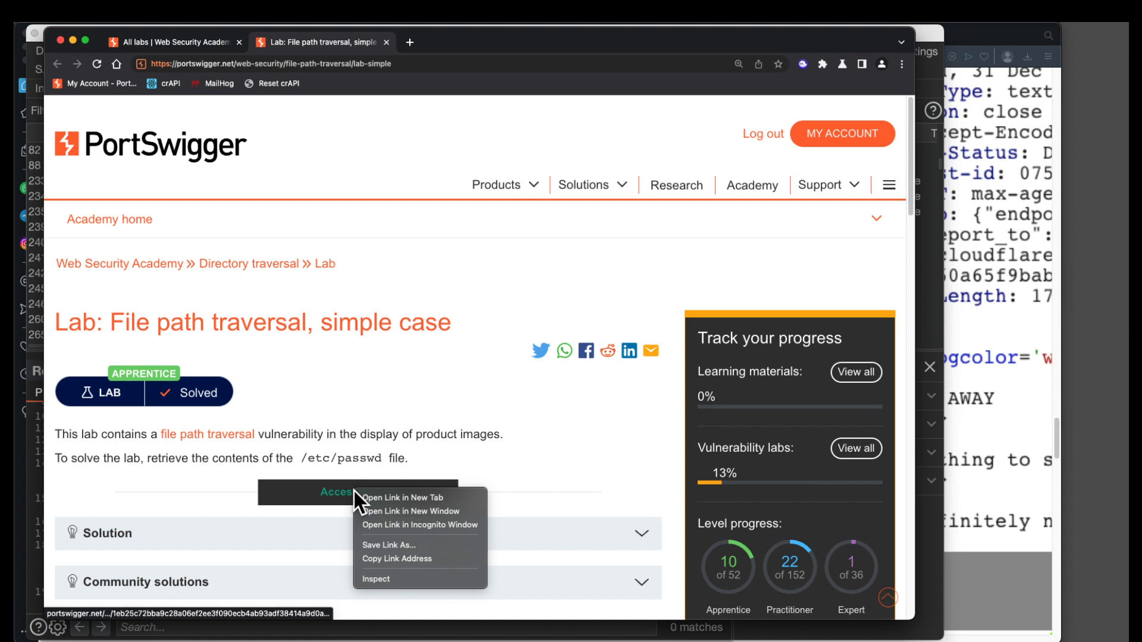
click(367, 501)
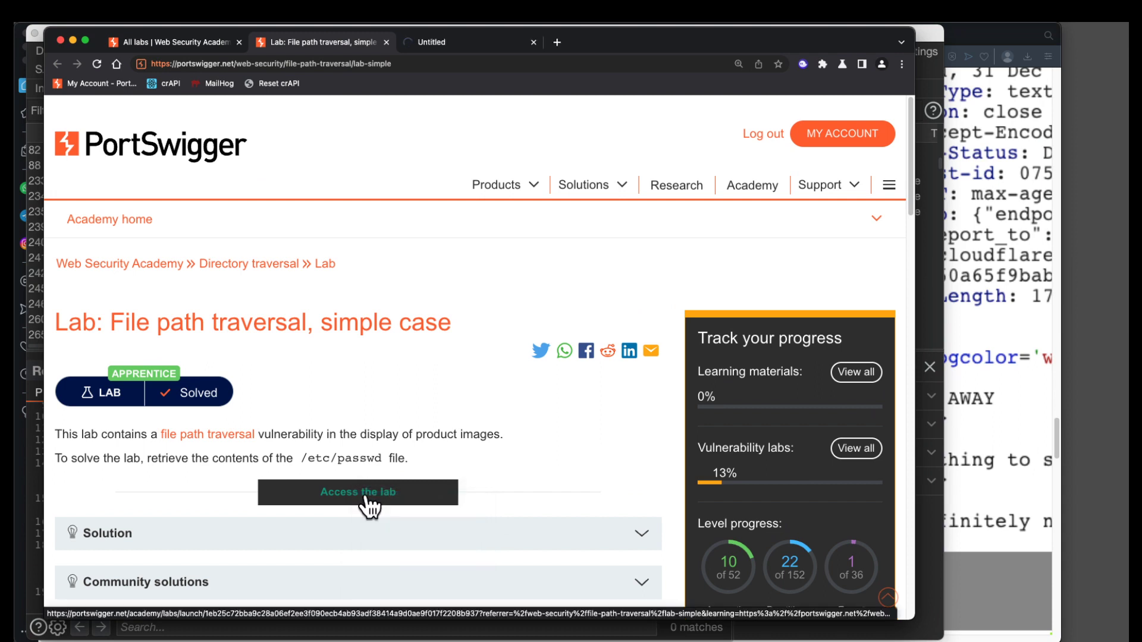
click(477, 42)
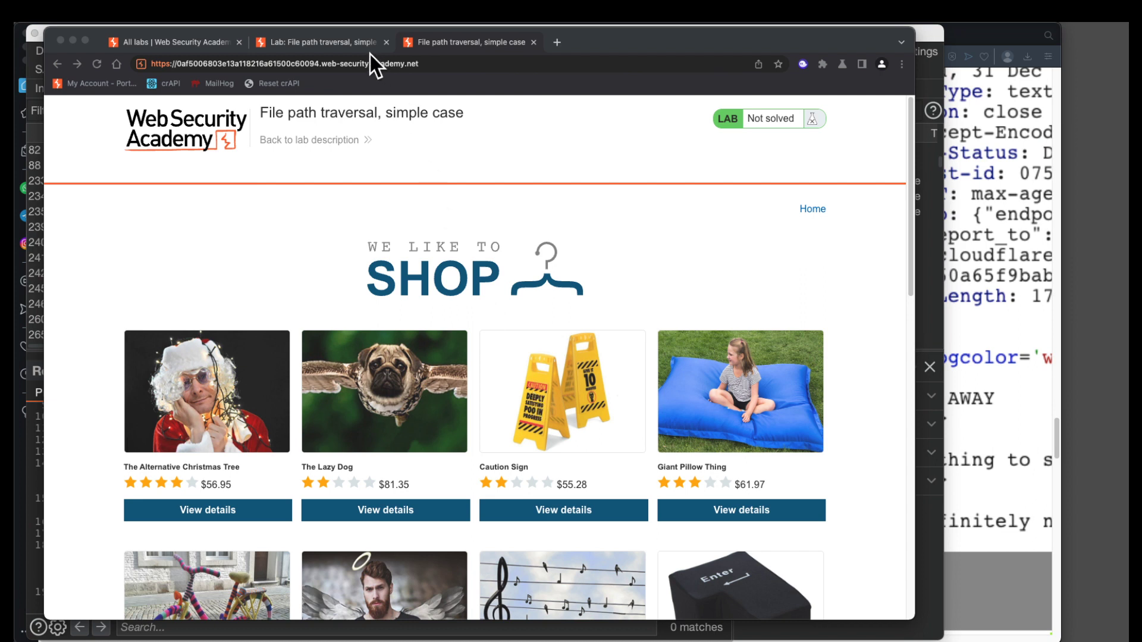
Read the lab's published solution on its description page, then return to the lab's shop page.
click(331, 40)
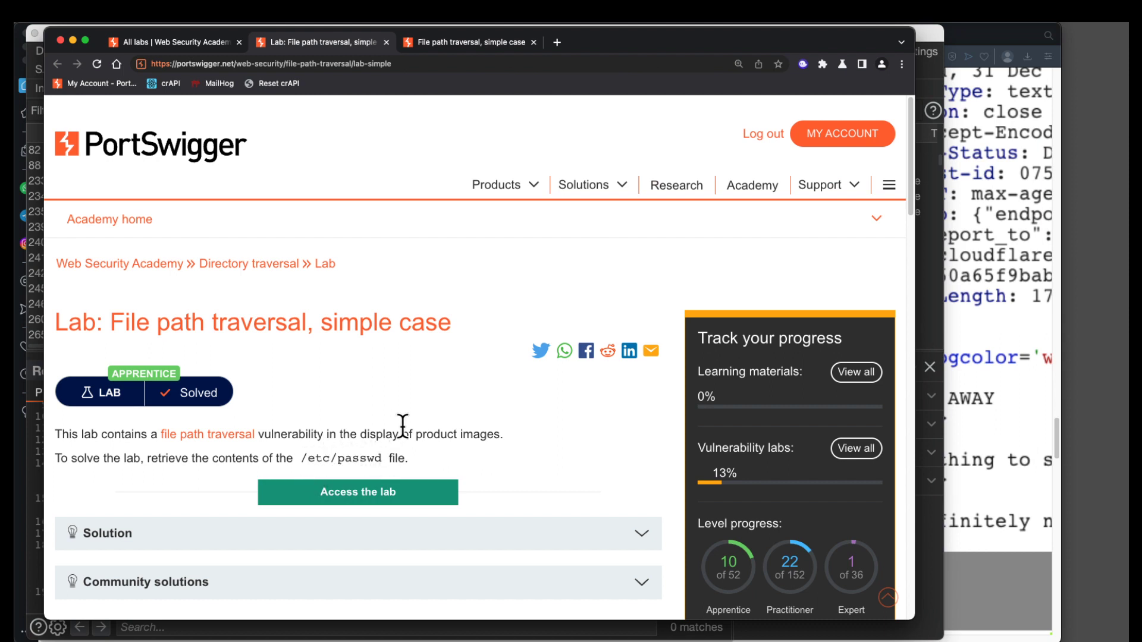
scroll(402, 434, down, 3)
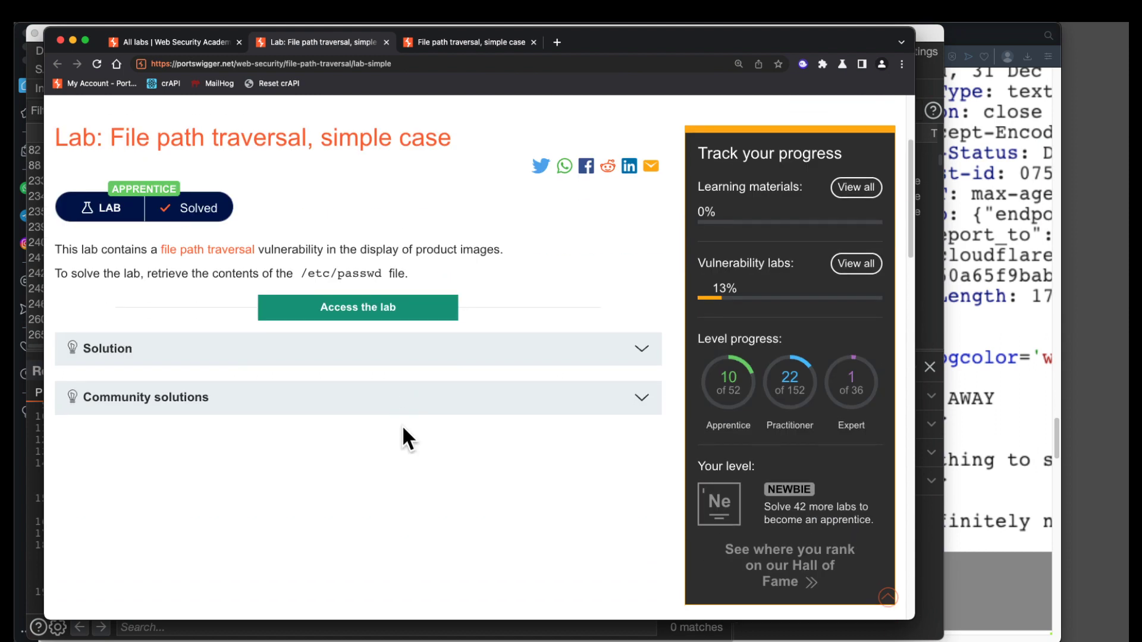
click(644, 350)
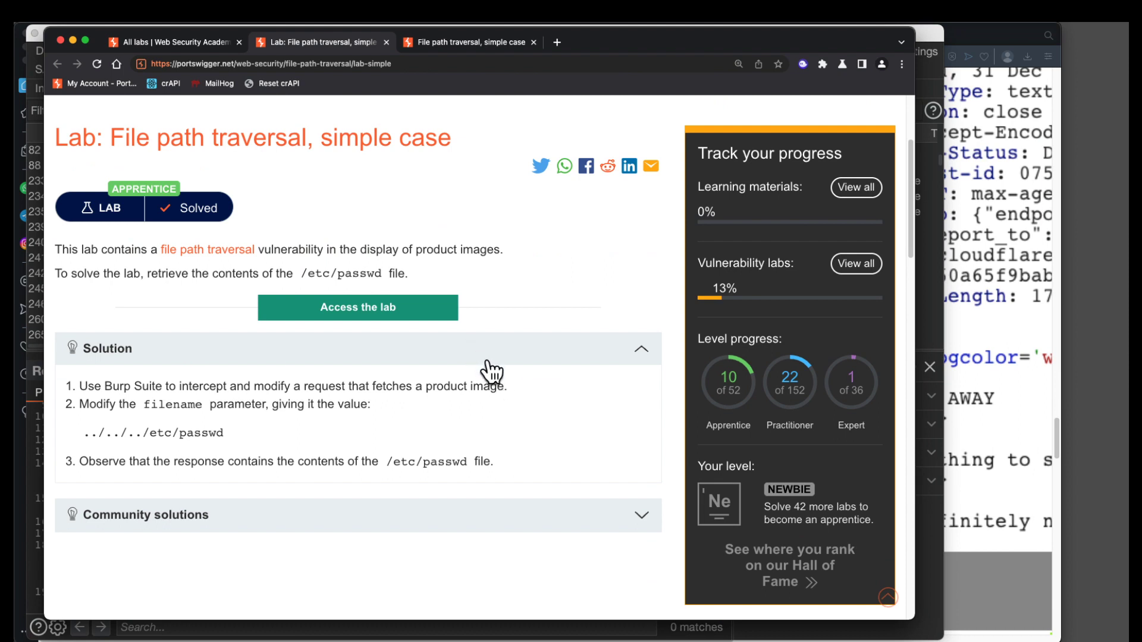
key(super+Tab)
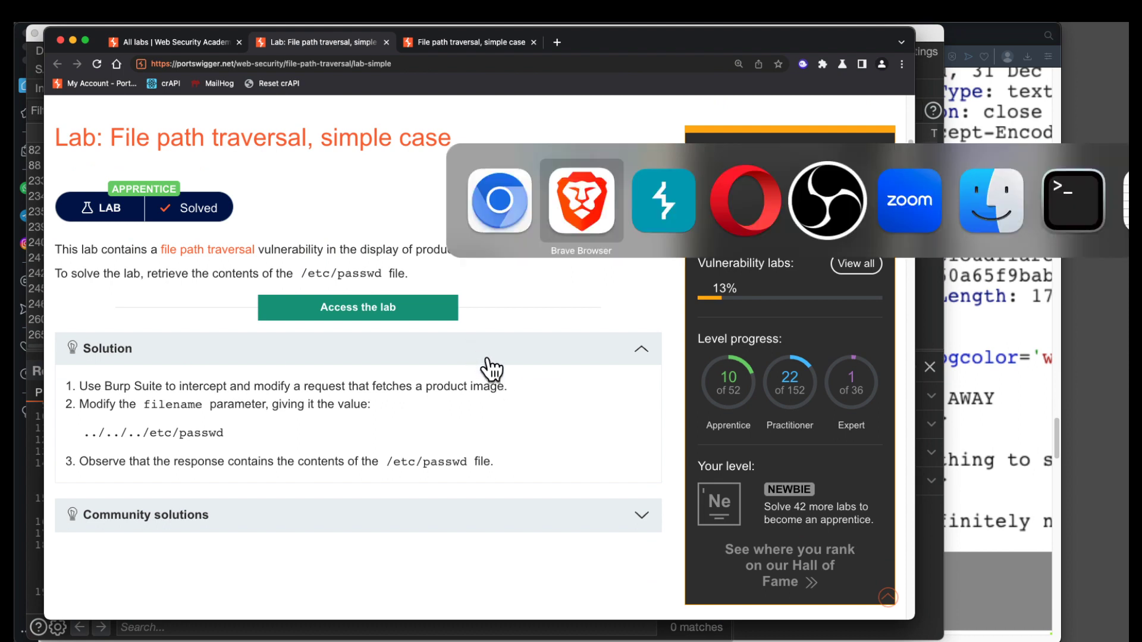
click(488, 40)
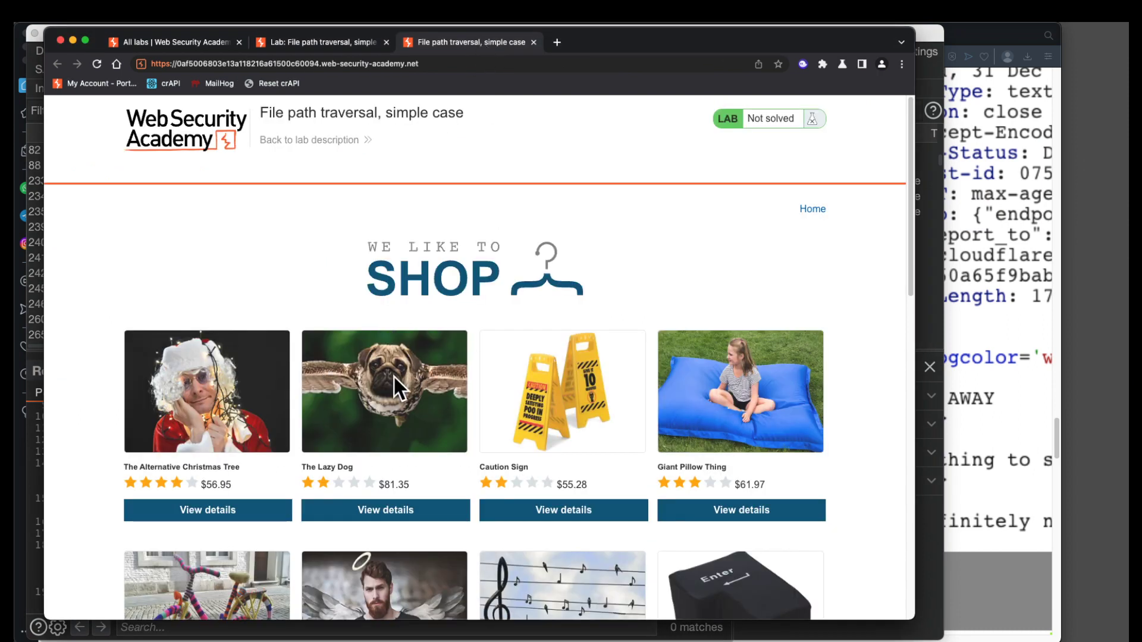
Switch to Burp Suite and clear the proxy's entire HTTP history.
key(super+Tab)
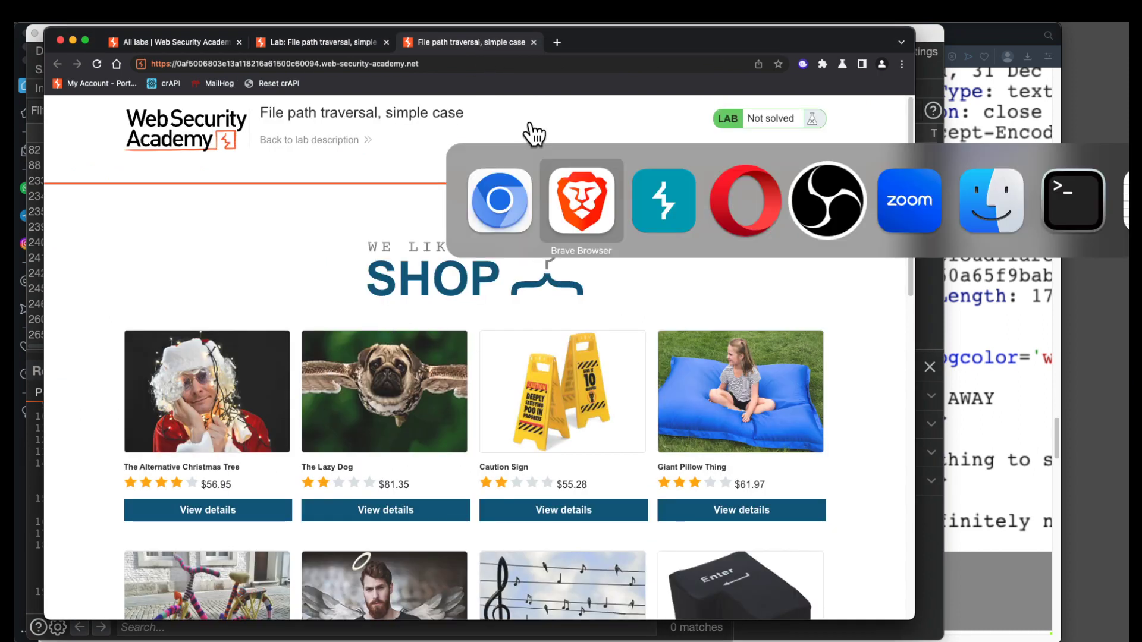
key(super+Tab)
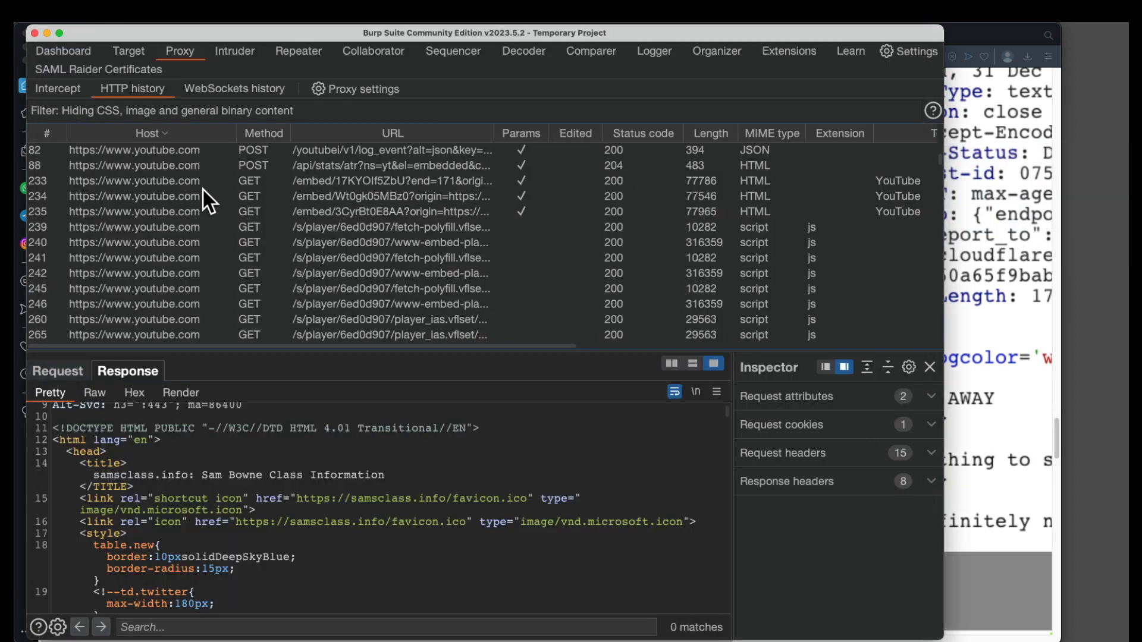
click(174, 216)
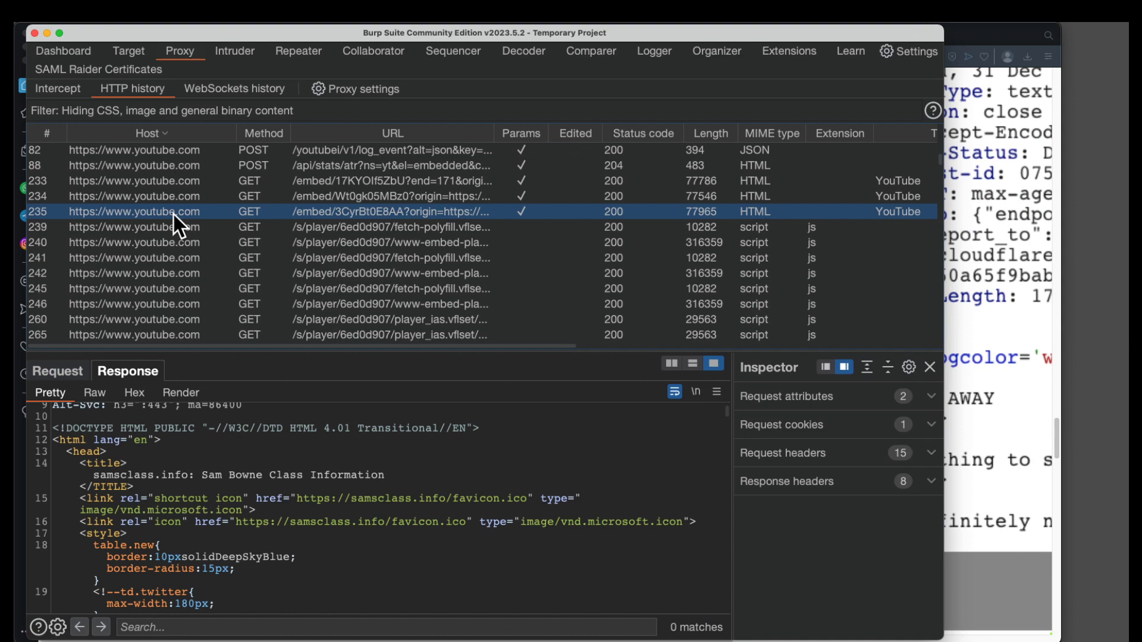
right_click(174, 213)
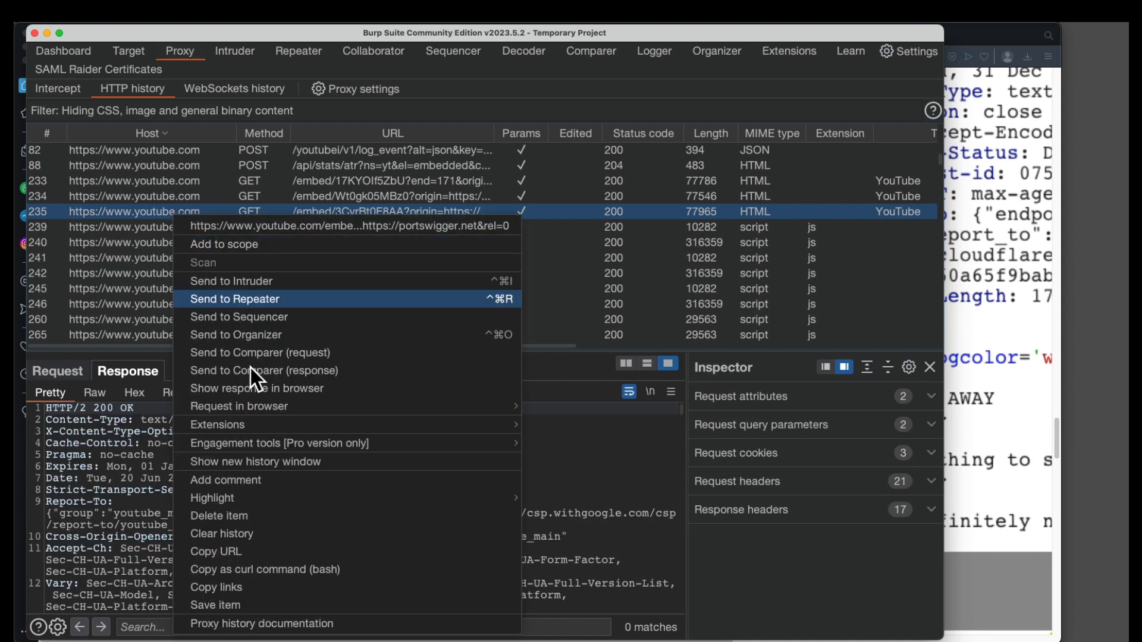
click(237, 536)
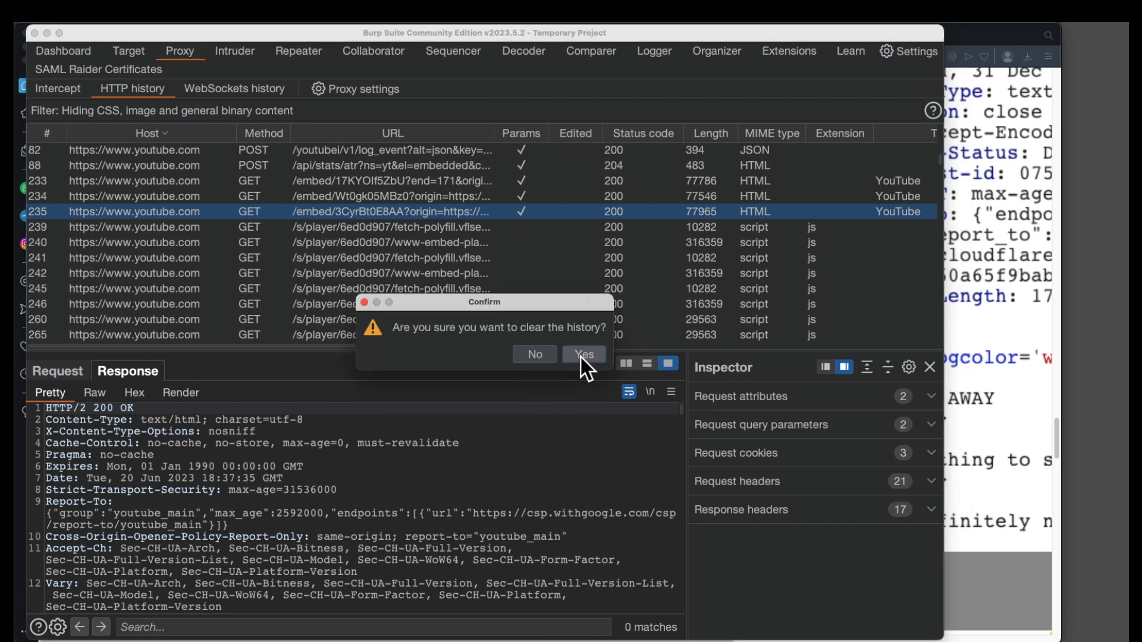
click(585, 355)
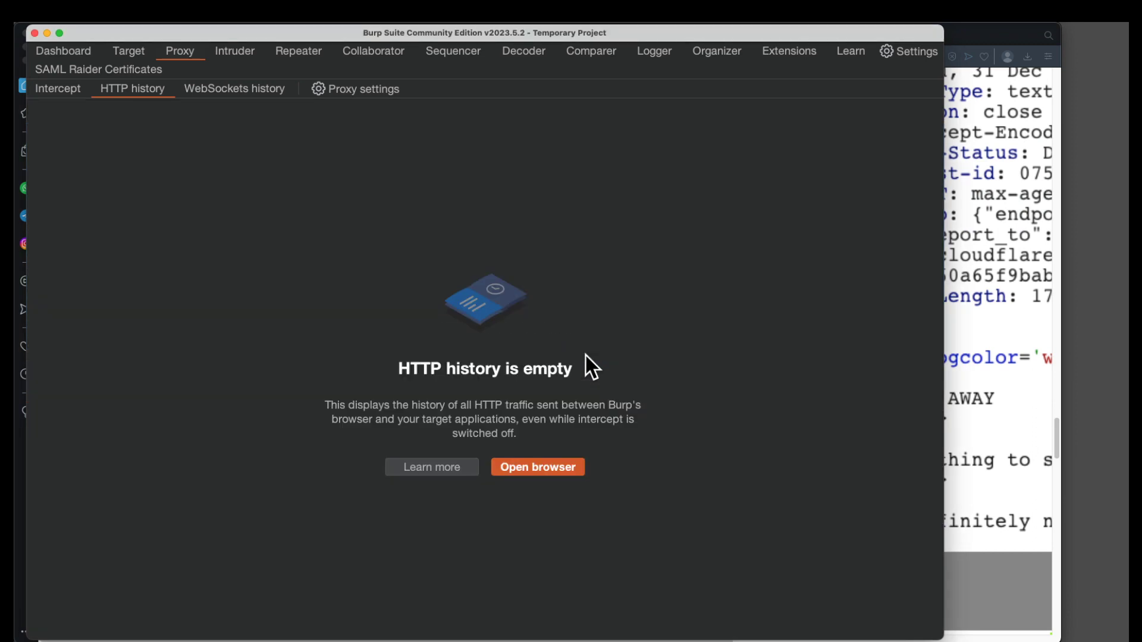
Return to the lab's shop page and open the Lazy Dog product image in a new tab.
key(super+Tab)
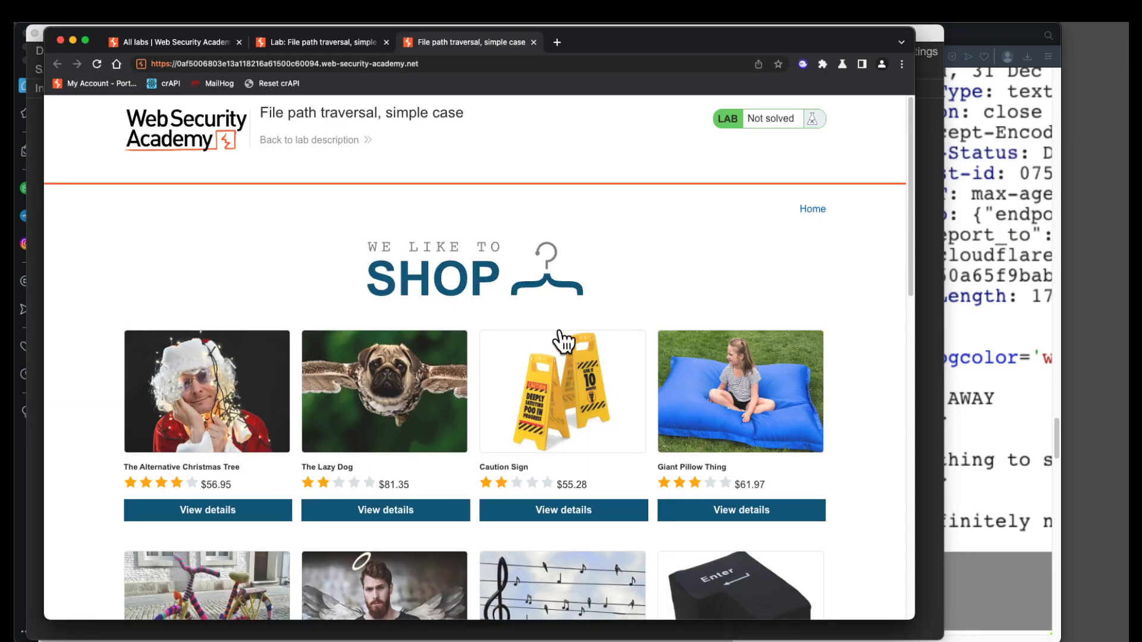
right_click(383, 383)
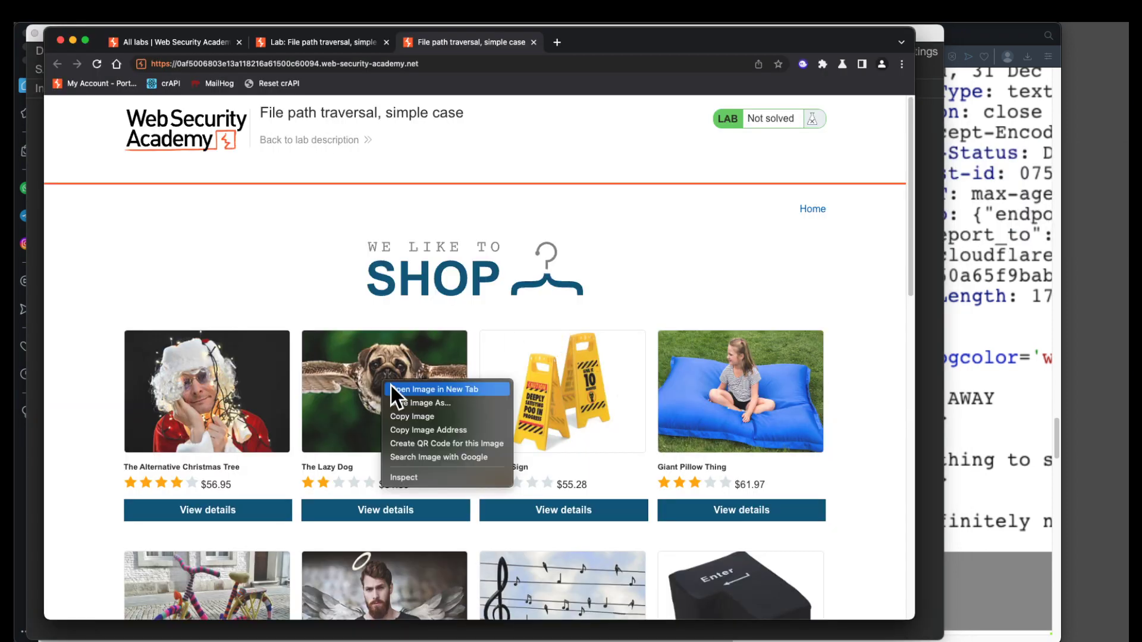
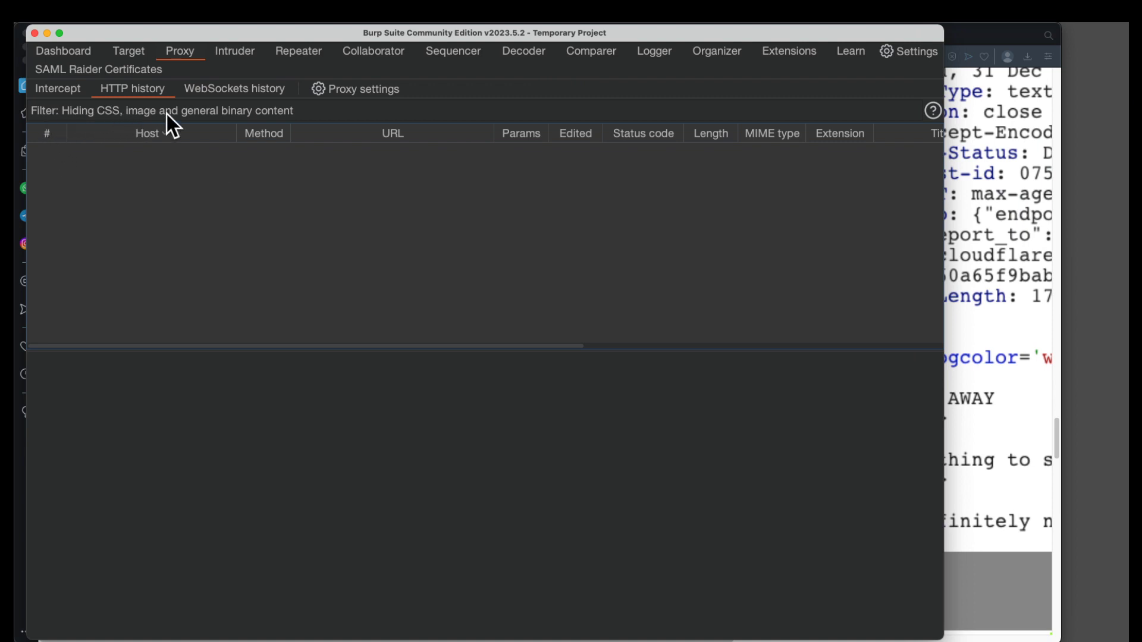
Change the HTTP history filter to include the Images MIME type and apply it.
click(290, 109)
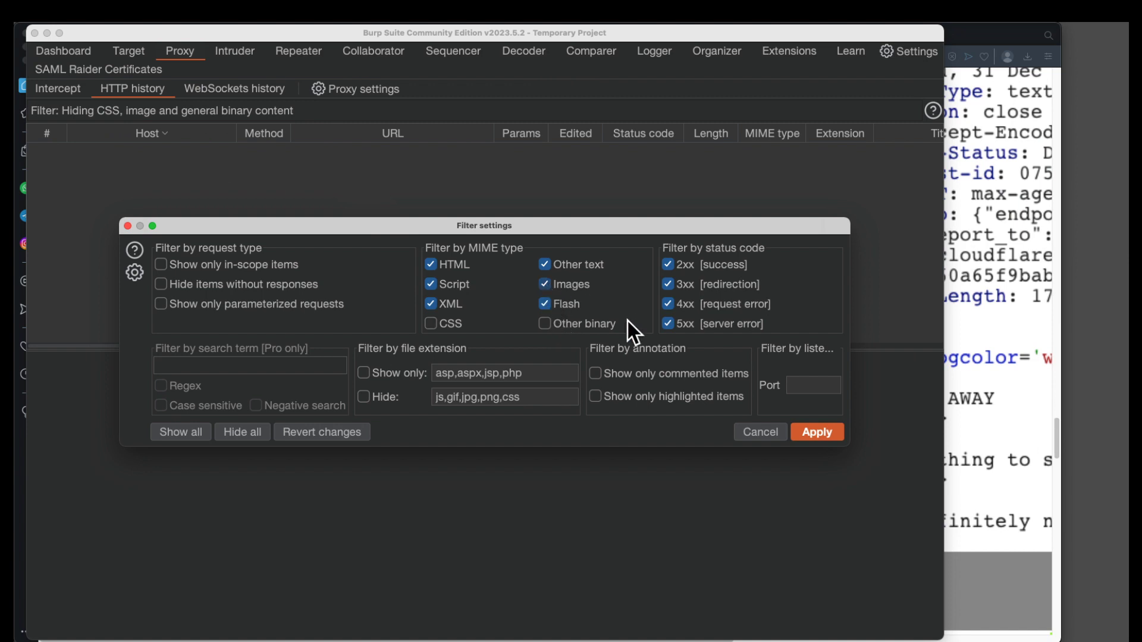
click(816, 432)
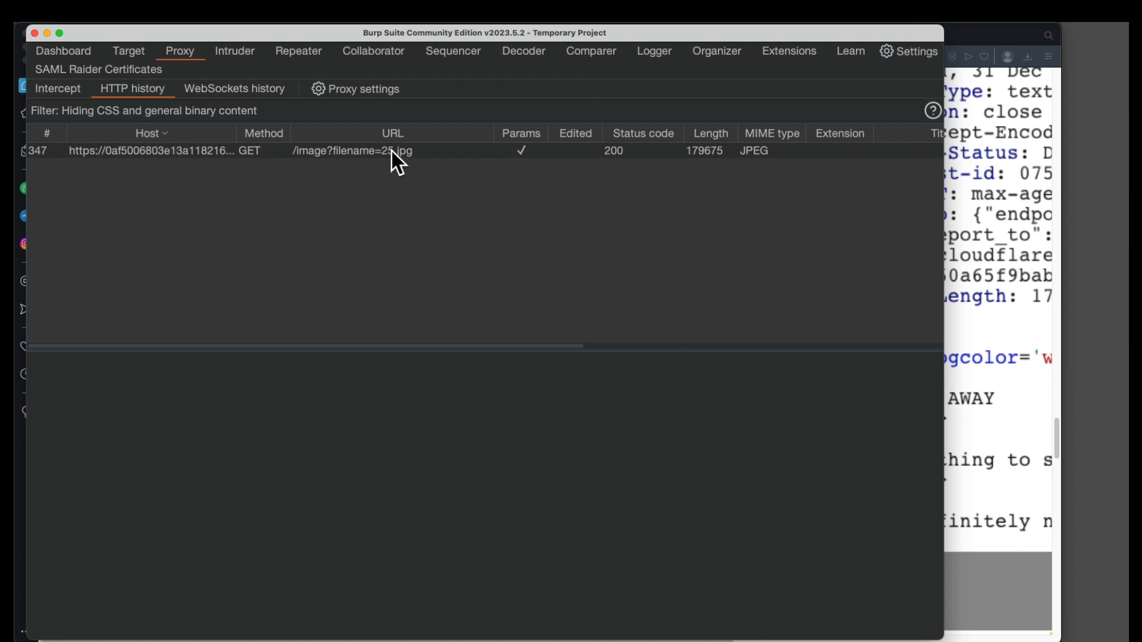
Inspect the response and request of the /image?filename=25.jpg entry, send it to Repeater, and open it there.
click(213, 153)
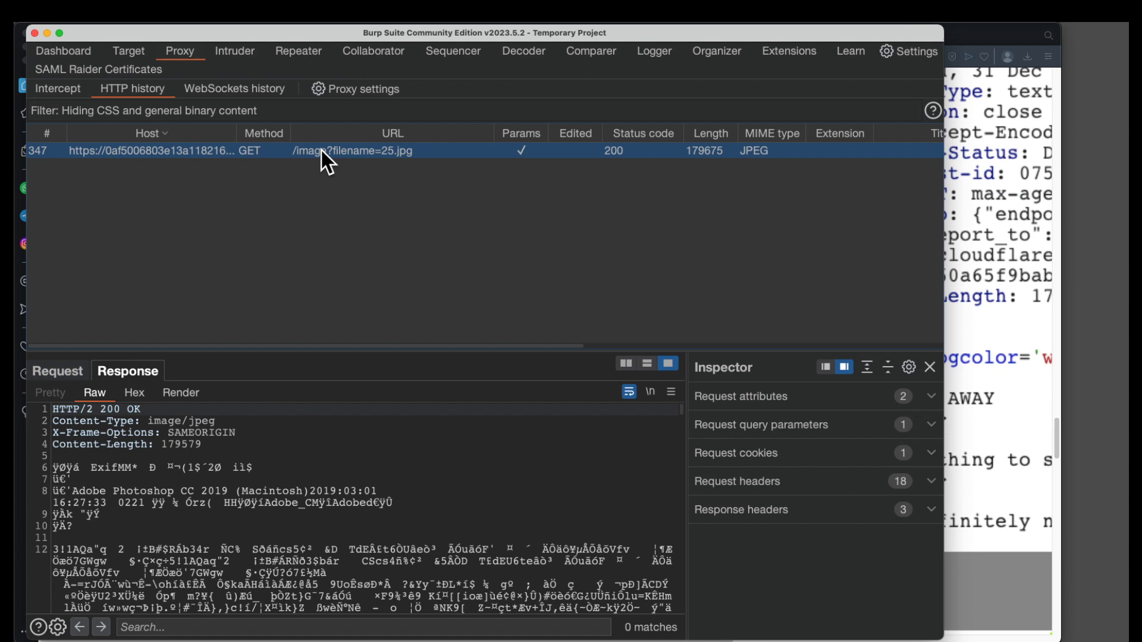
click(72, 369)
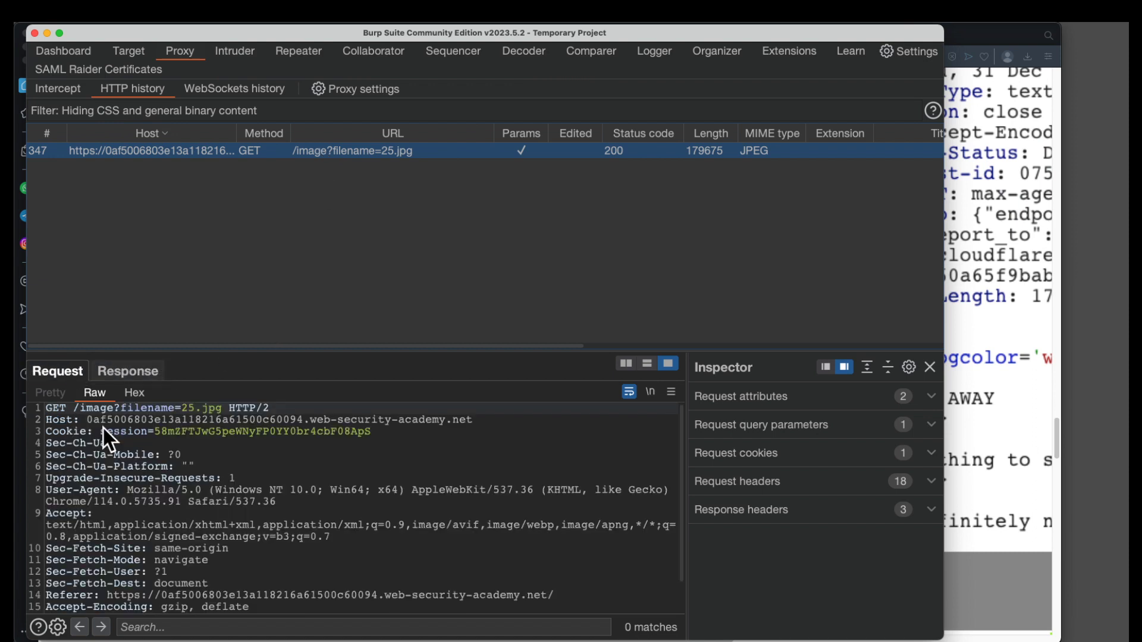
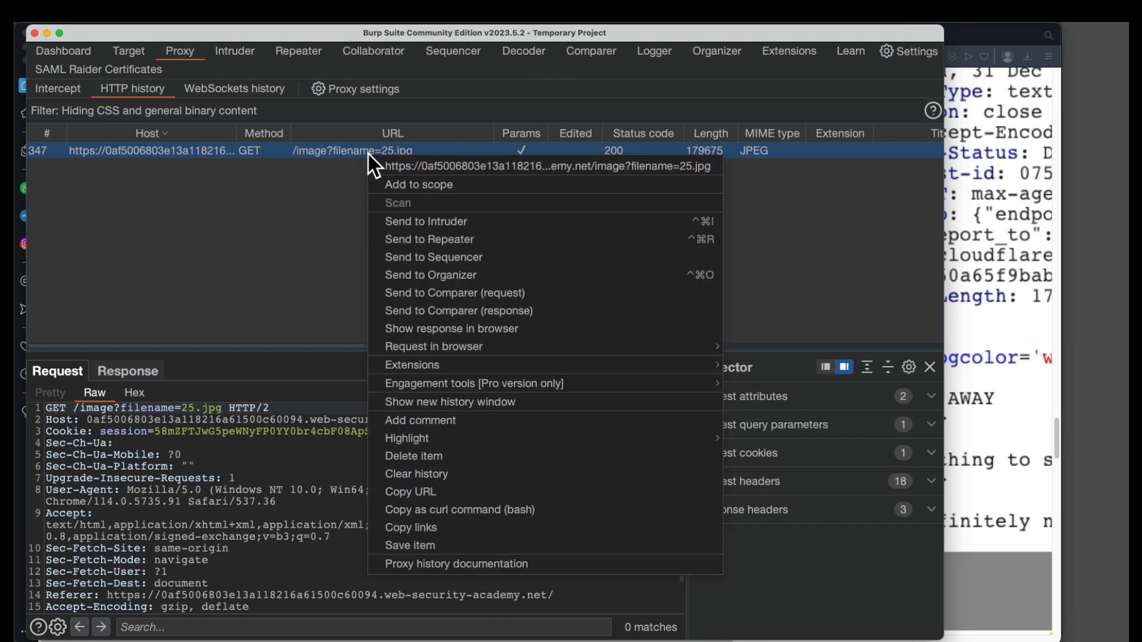
click(417, 240)
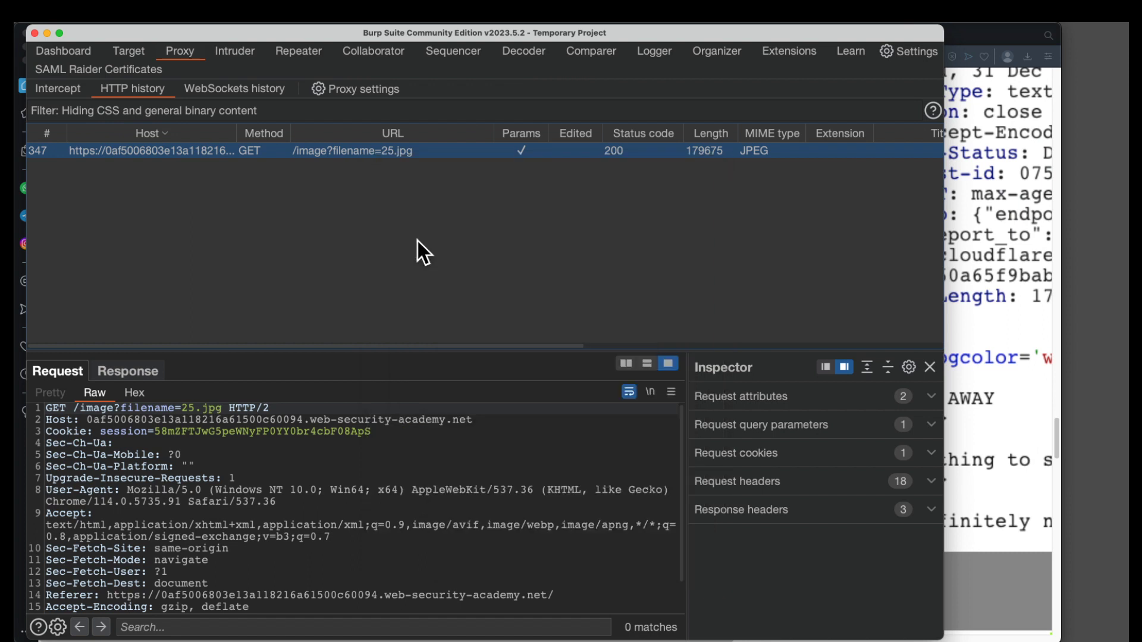
click(289, 53)
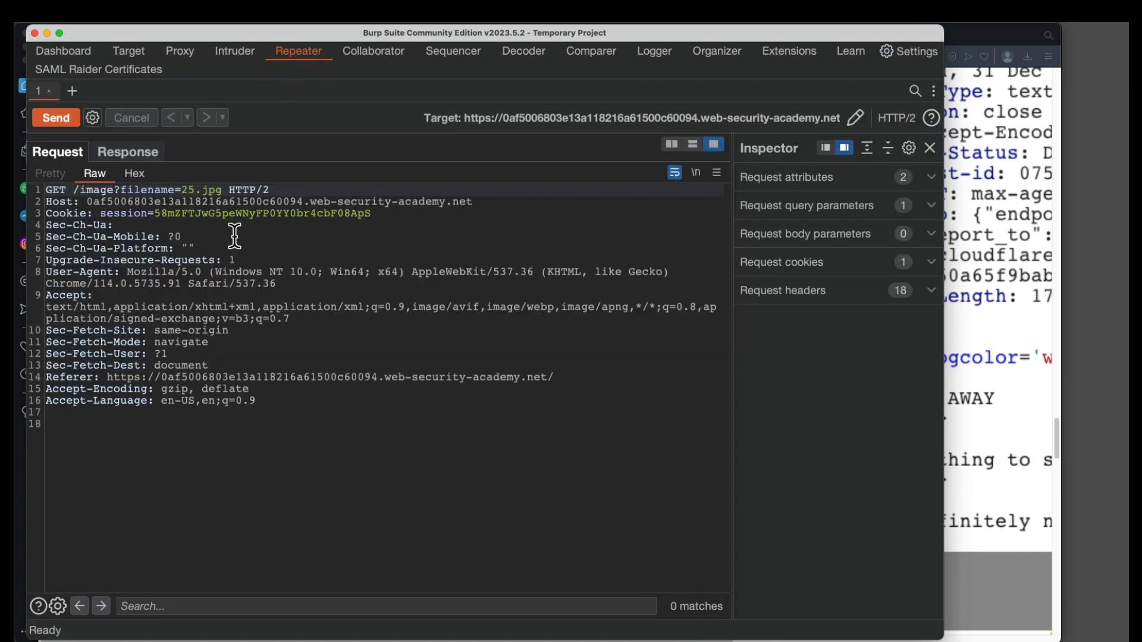
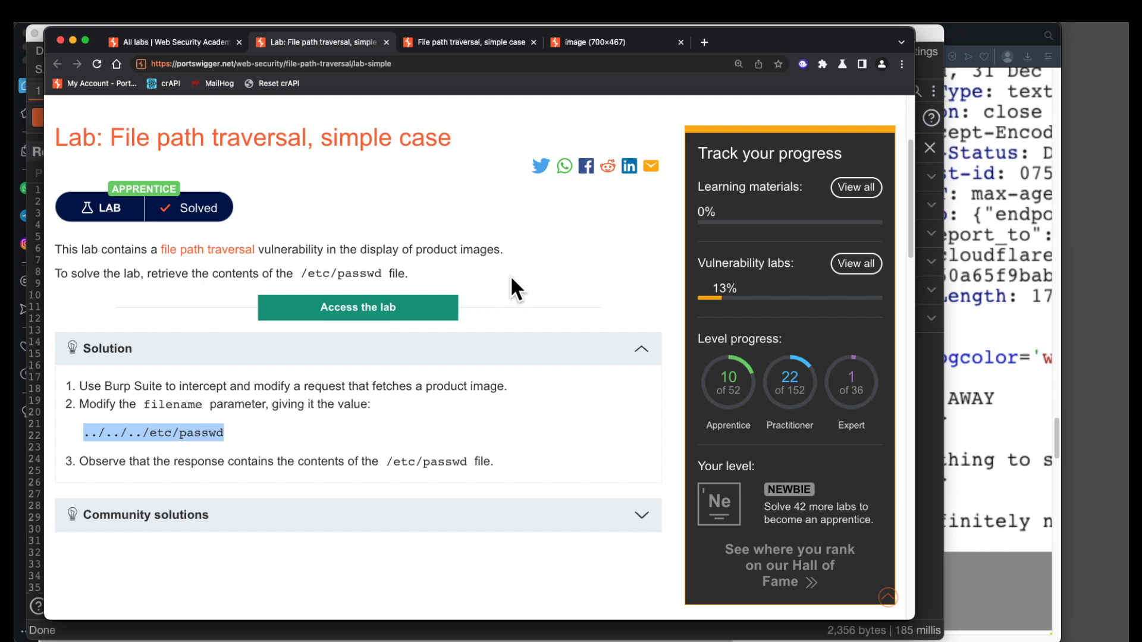
Review the task and solution on the "File path traversal, simple case" description page, then switch away from the browser.
scroll(511, 278, up, 5)
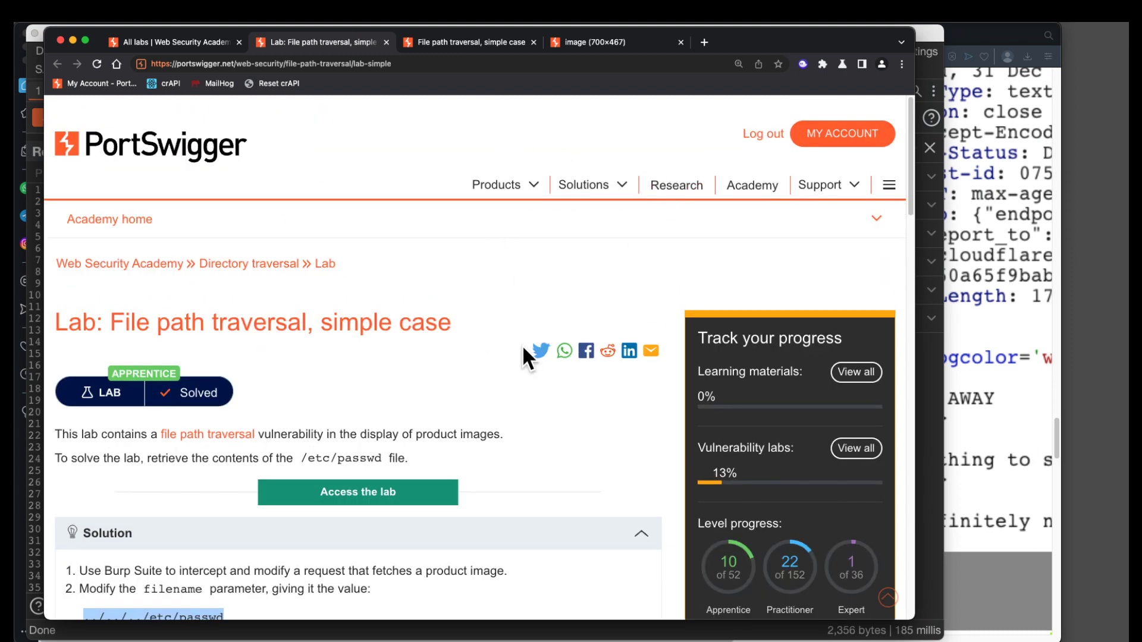
scroll(523, 344, down, 7)
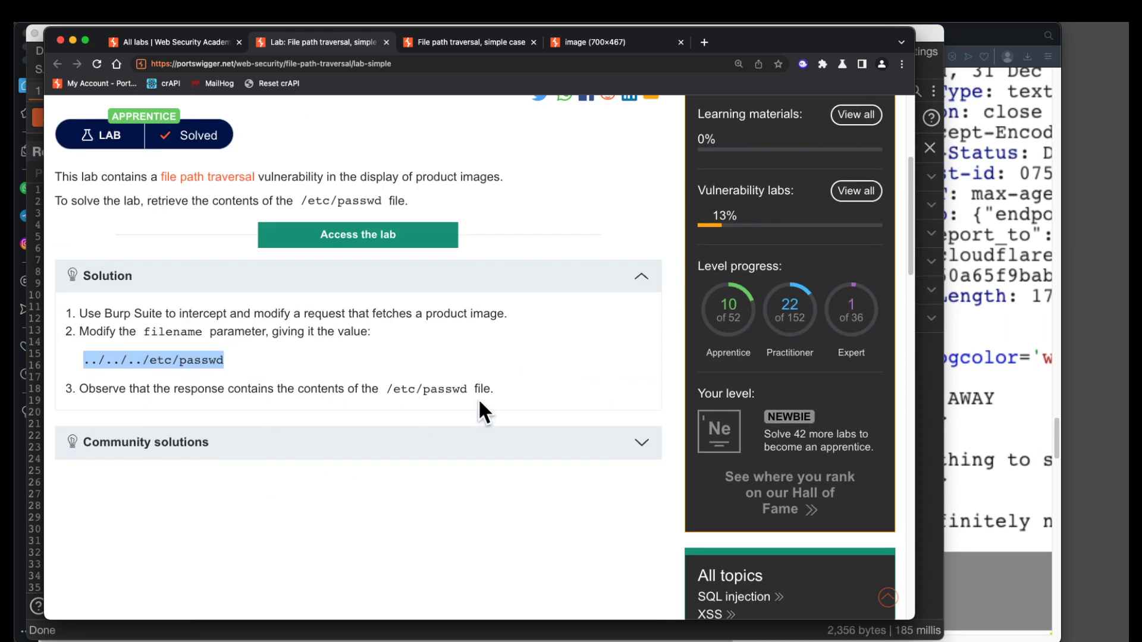
scroll(479, 405, up, 7)
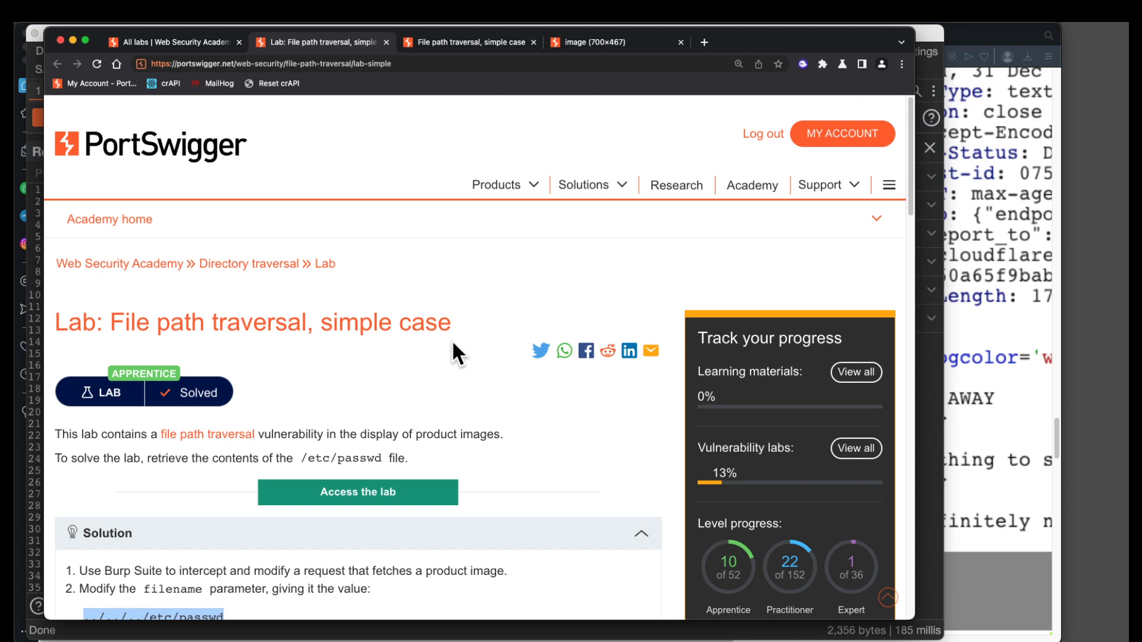
scroll(476, 484, down, 6)
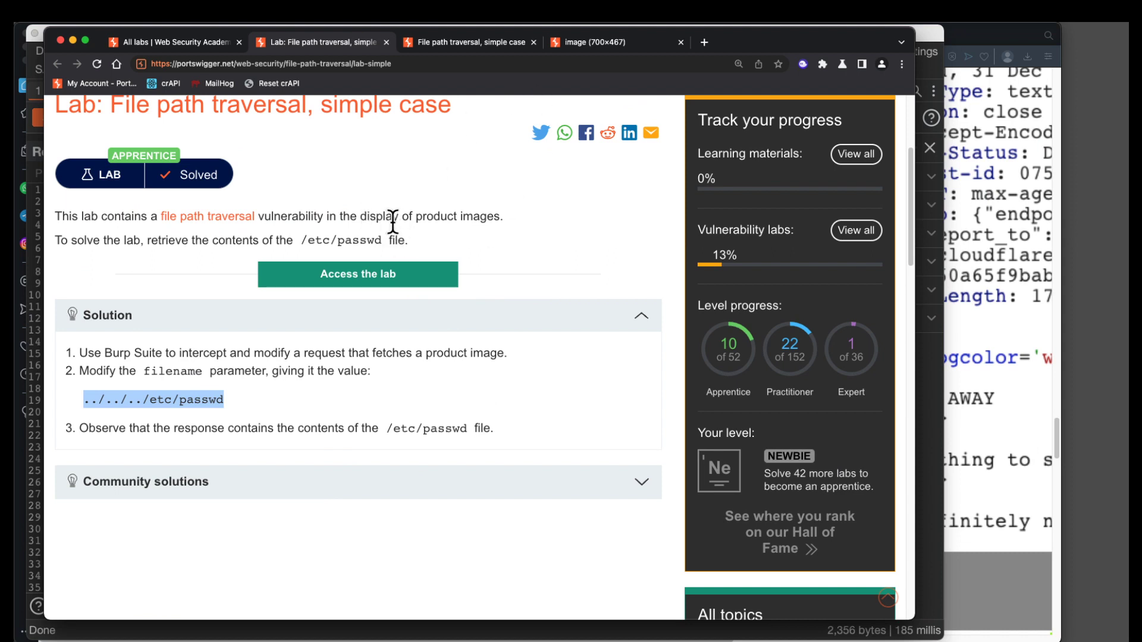
key(super+Tab)
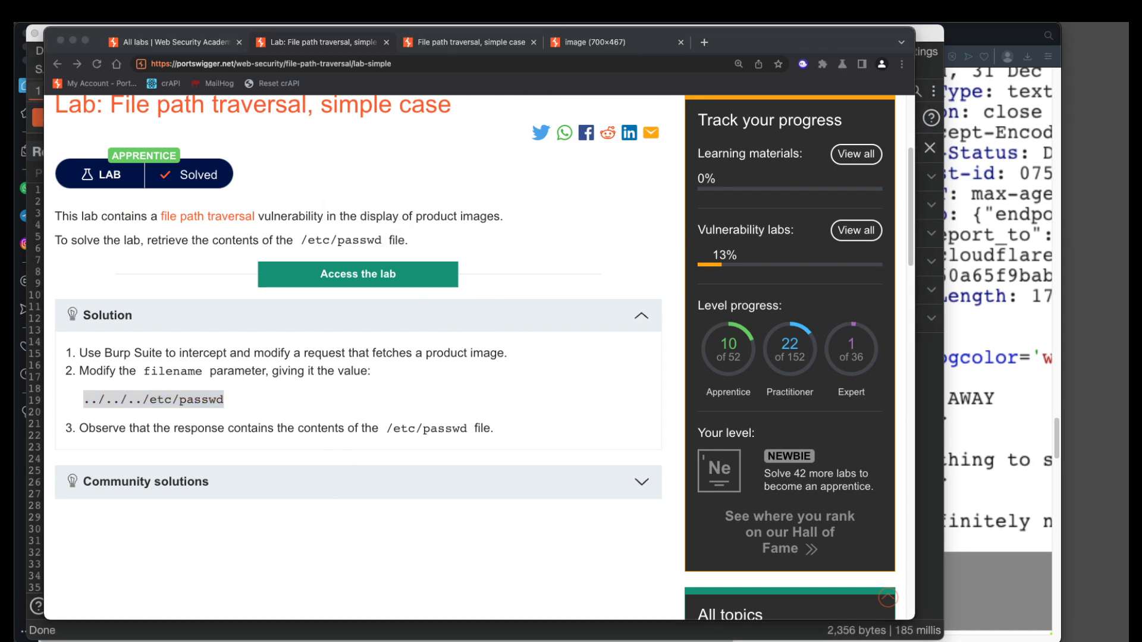